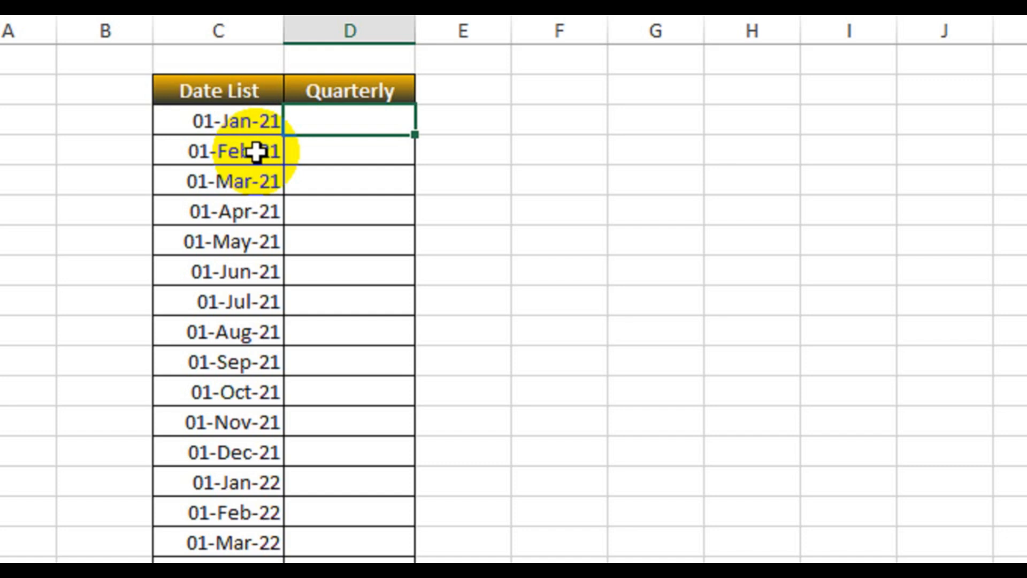
Step: Look through the whole Date List column, from its first date to its last
click(231, 131)
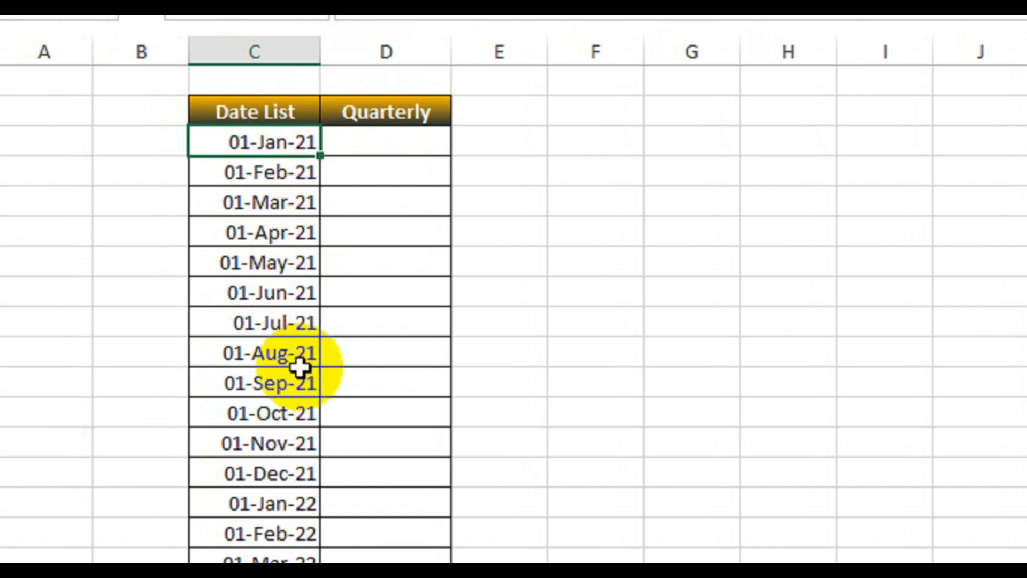
scroll(300, 367, down, 2)
scroll(300, 367, down, 1)
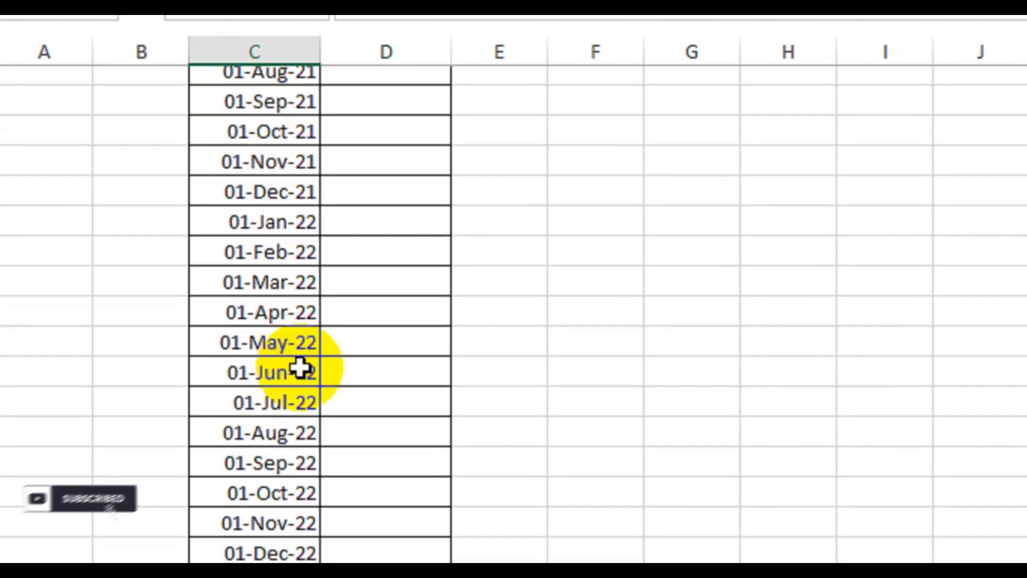
scroll(299, 367, down, 4)
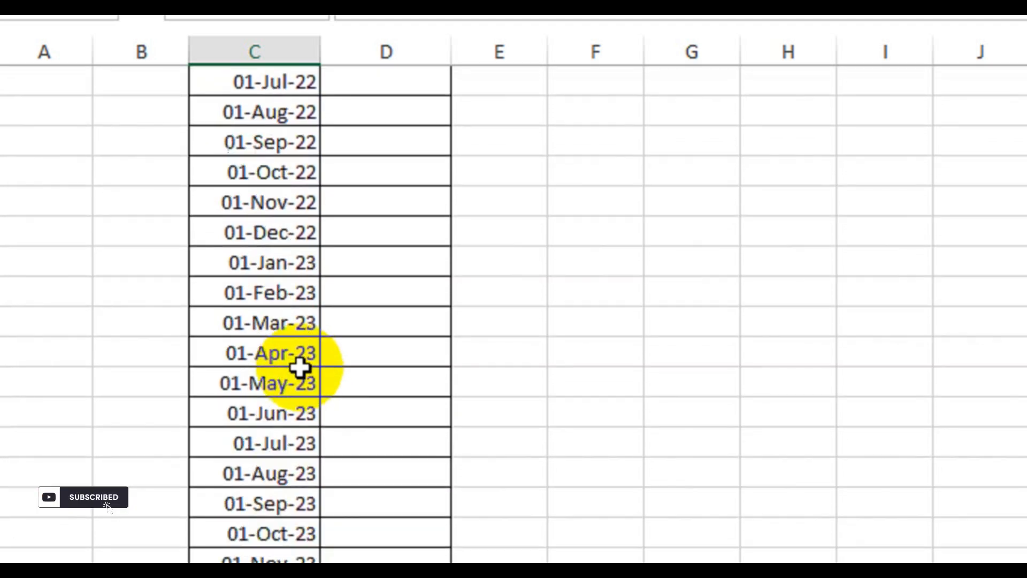
scroll(300, 367, down, 3)
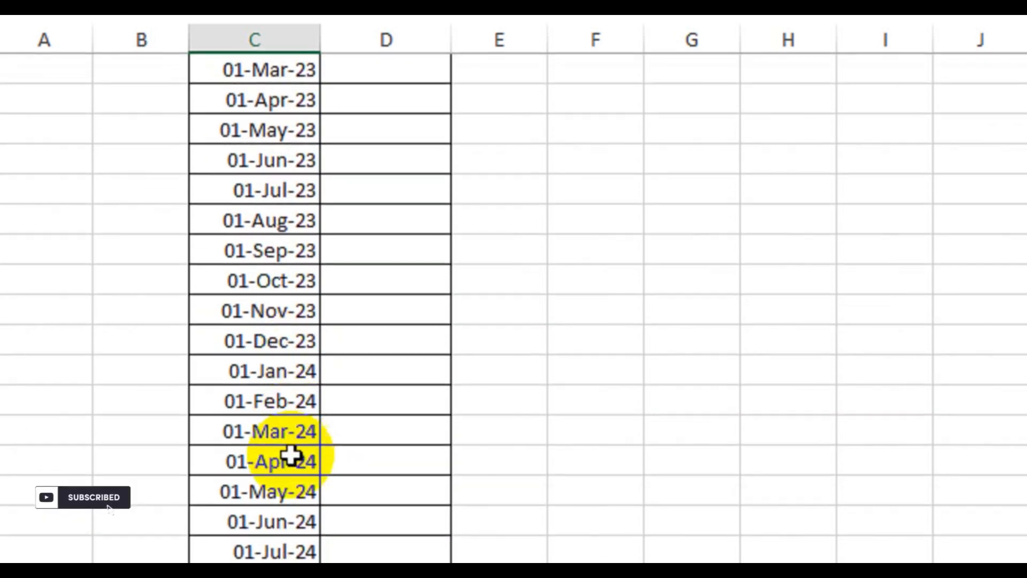
scroll(291, 455, down, 4)
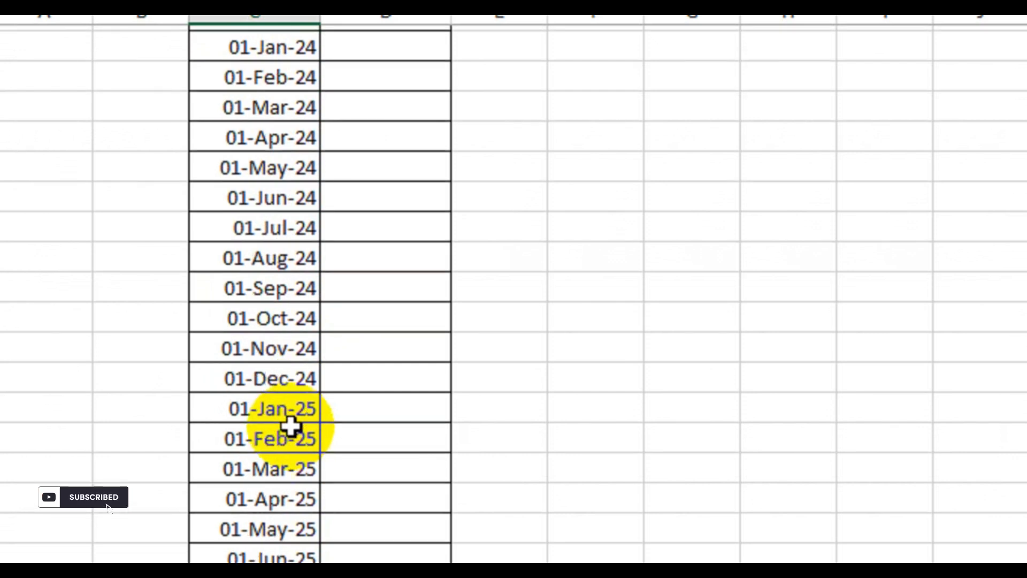
scroll(291, 426, down, 5)
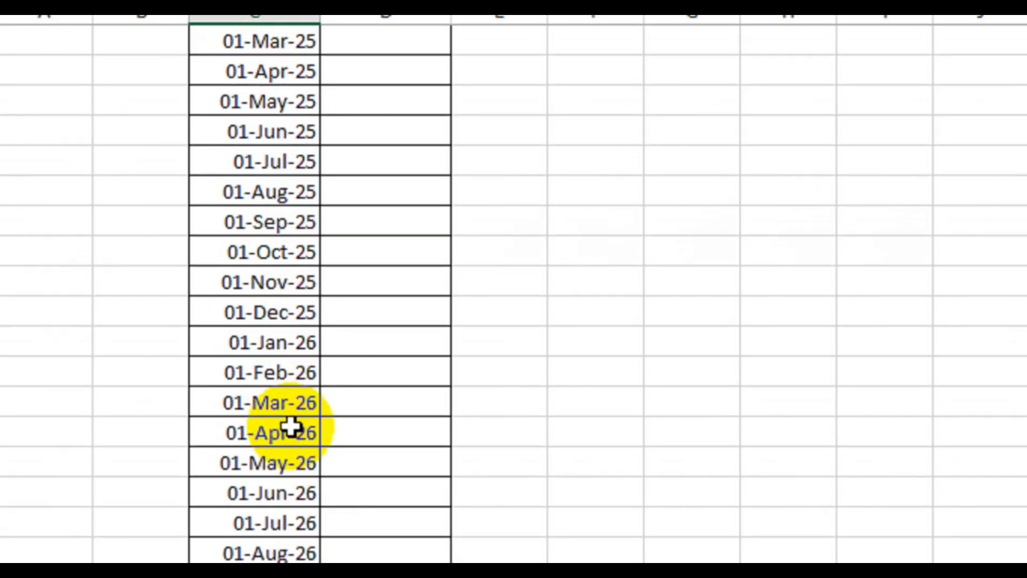
scroll(291, 426, down, 1)
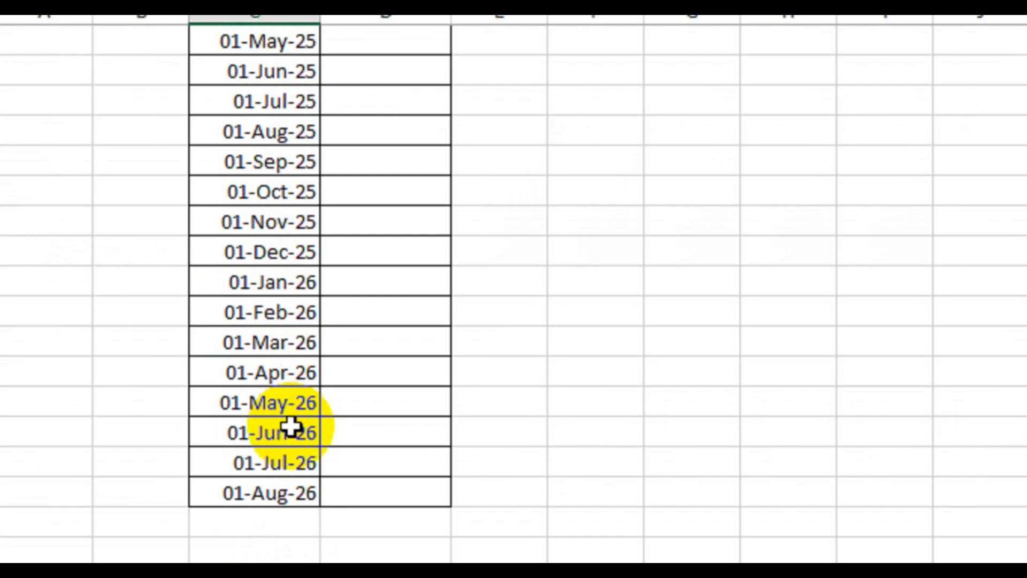
scroll(290, 426, down, 2)
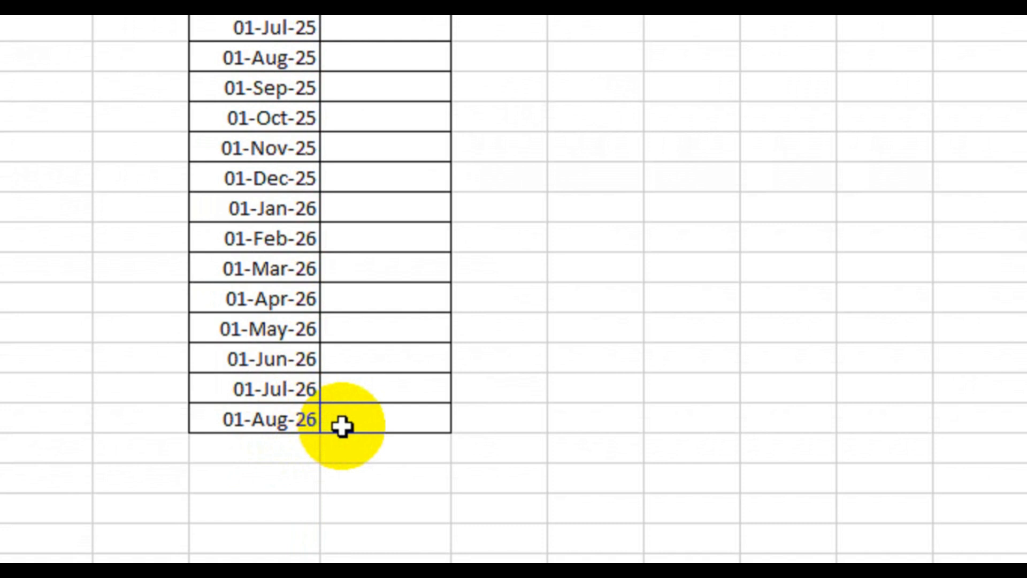
scroll(342, 426, up, 18)
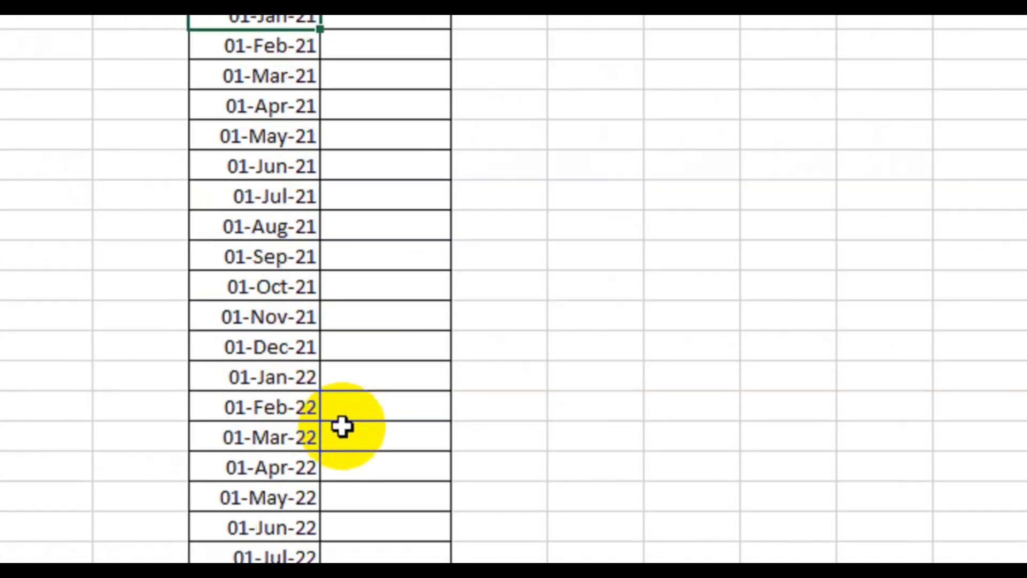
scroll(378, 271, up, 2)
Step: Begin a formula in D3, the first Quarterly cell, that joins the text "Q" to a ROUNDUP function: ="Q"&ROUNDUP(
click(404, 150)
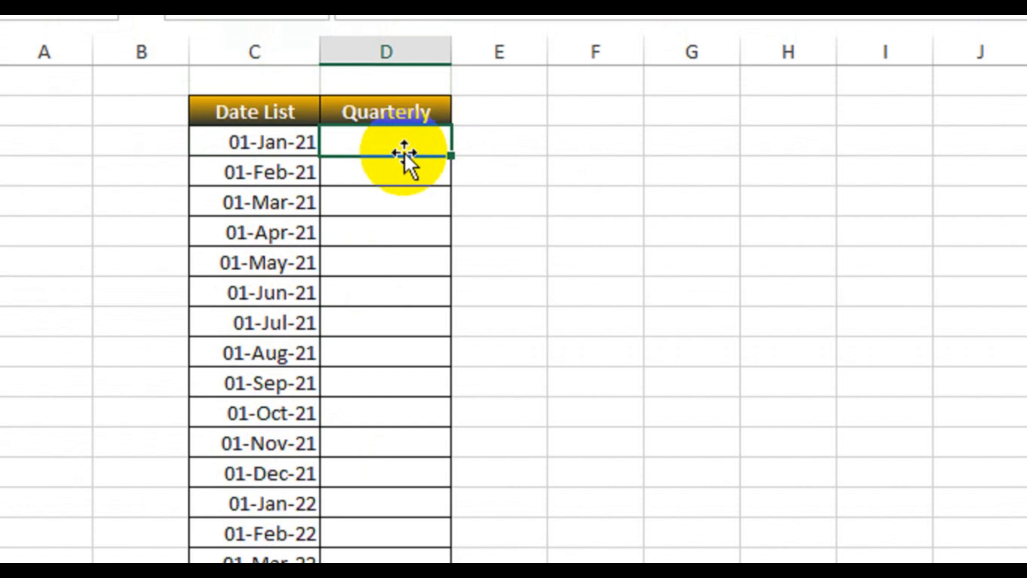
text(="Q")
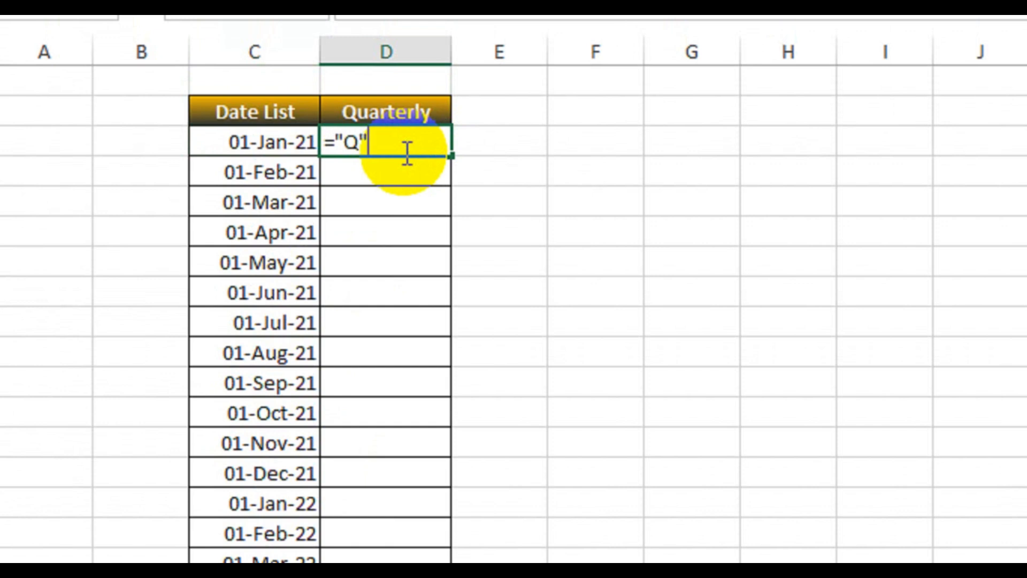
text(&)
text(row)
text(n)
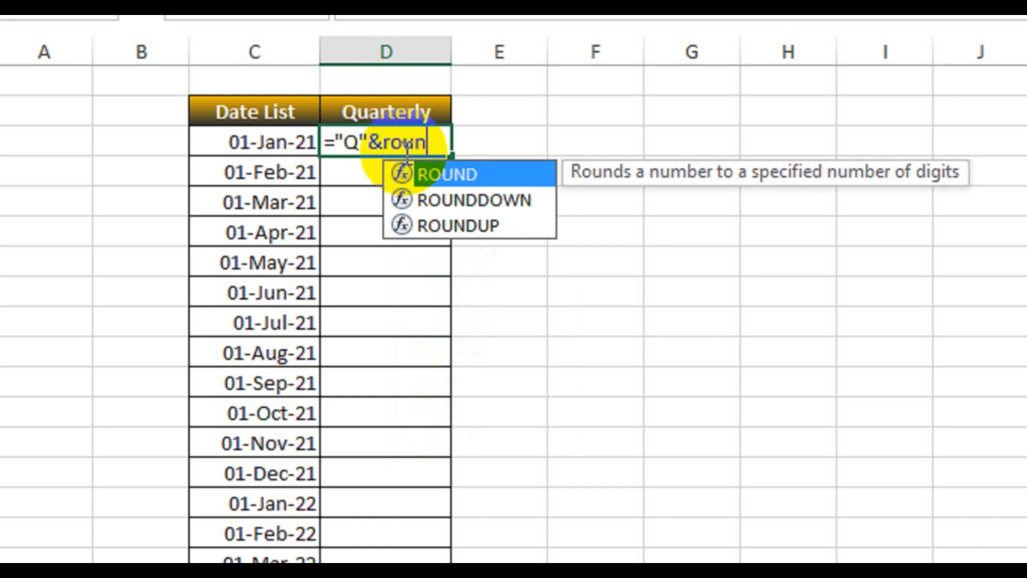
key(Down)
key(Down)
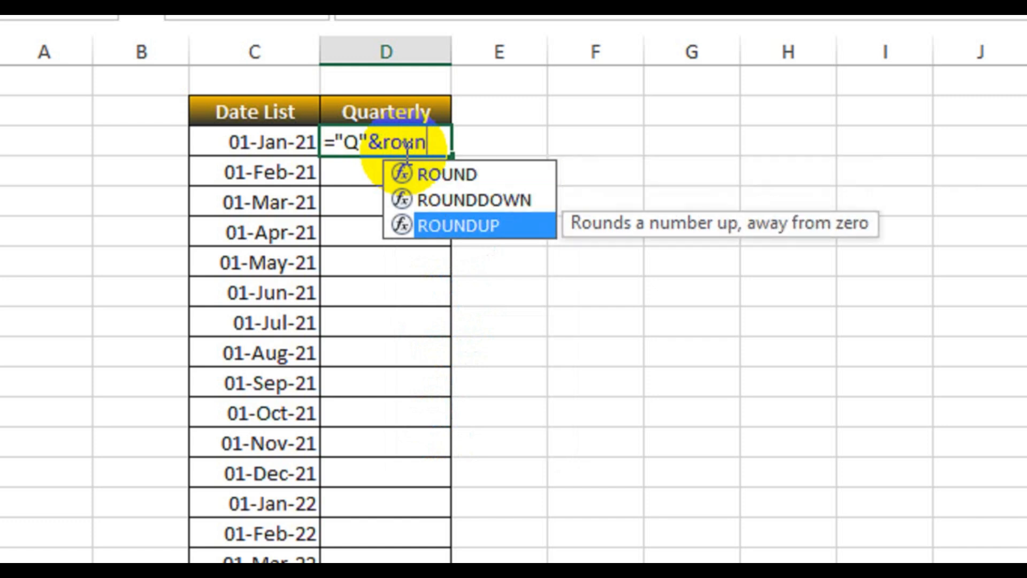
key(Tab)
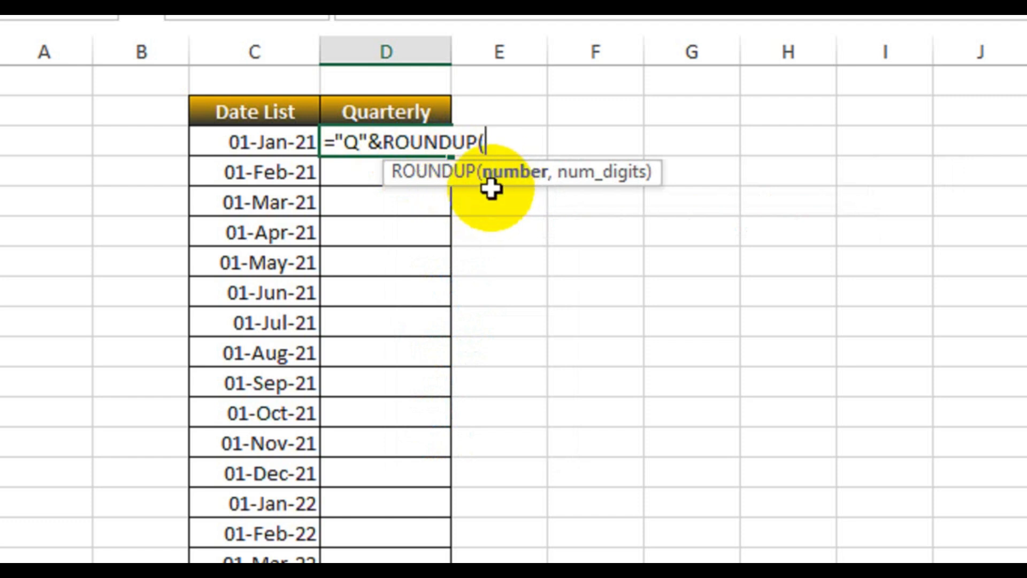
Step: Complete the D3 formula with the month of C3 divided by 3 and zero digits: ="Q"&ROUNDUP(MONTH(C3)/3,0)
text(mont)
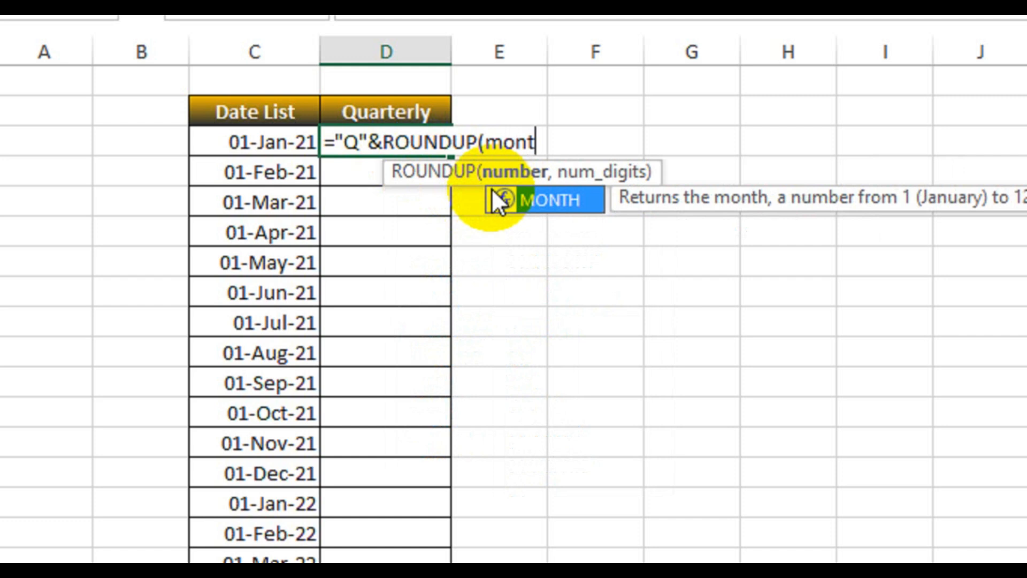
key(Tab)
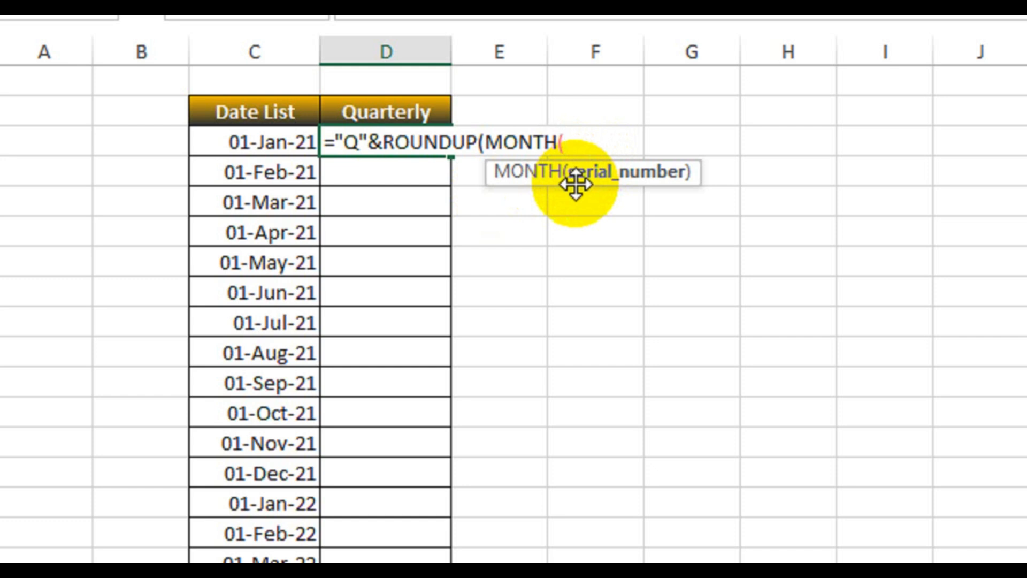
click(263, 160)
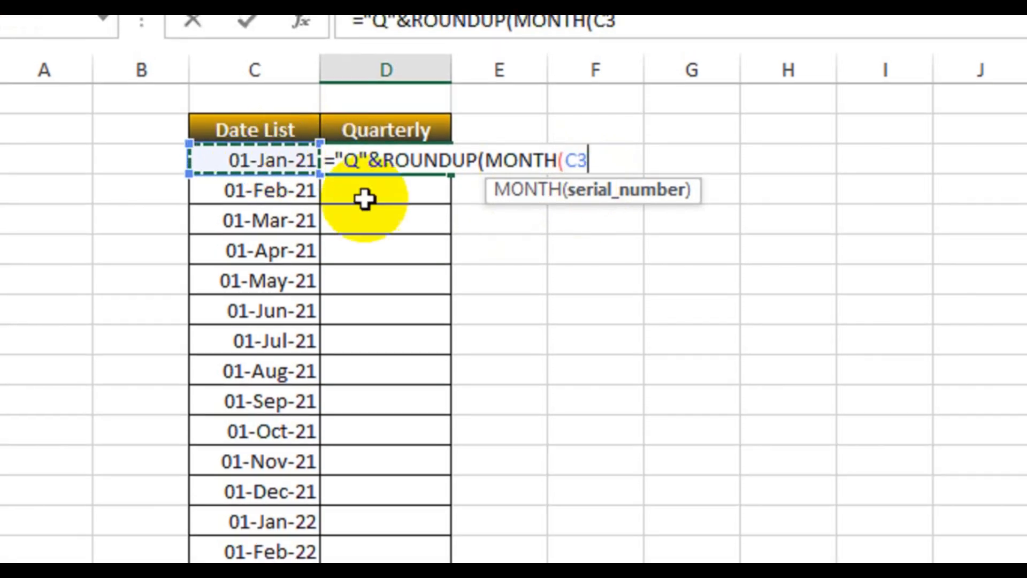
text())
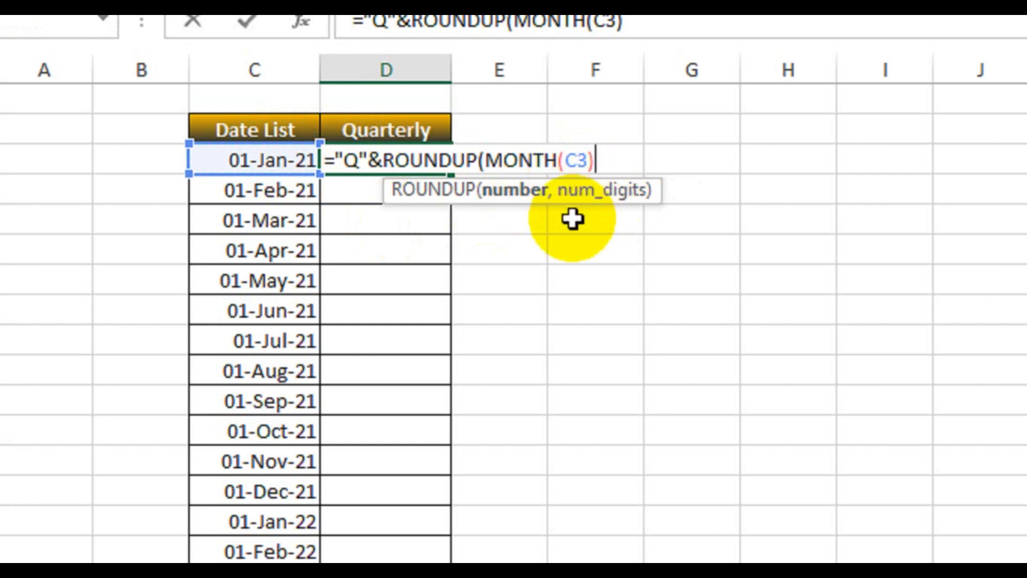
text(/3)
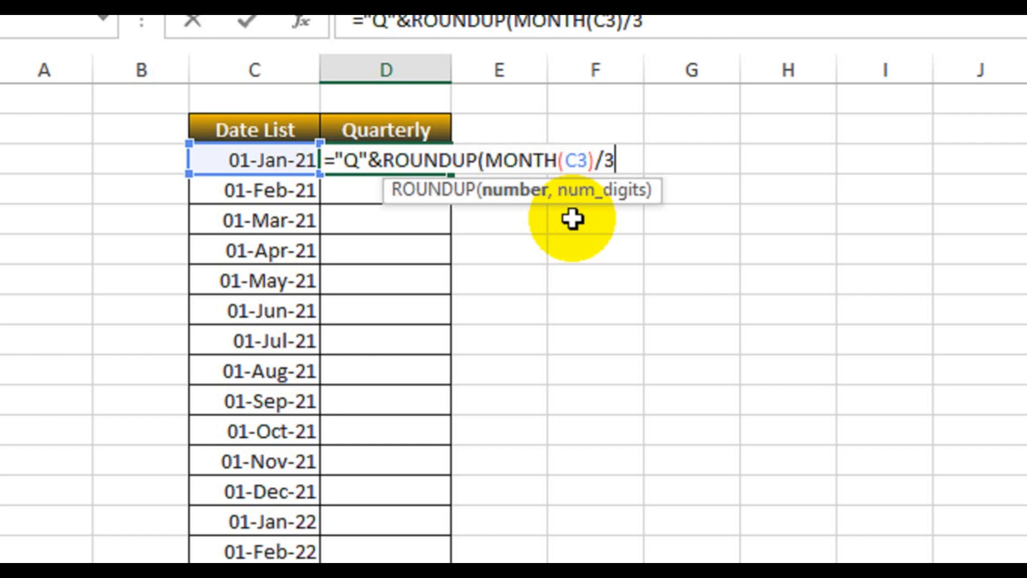
text(,)
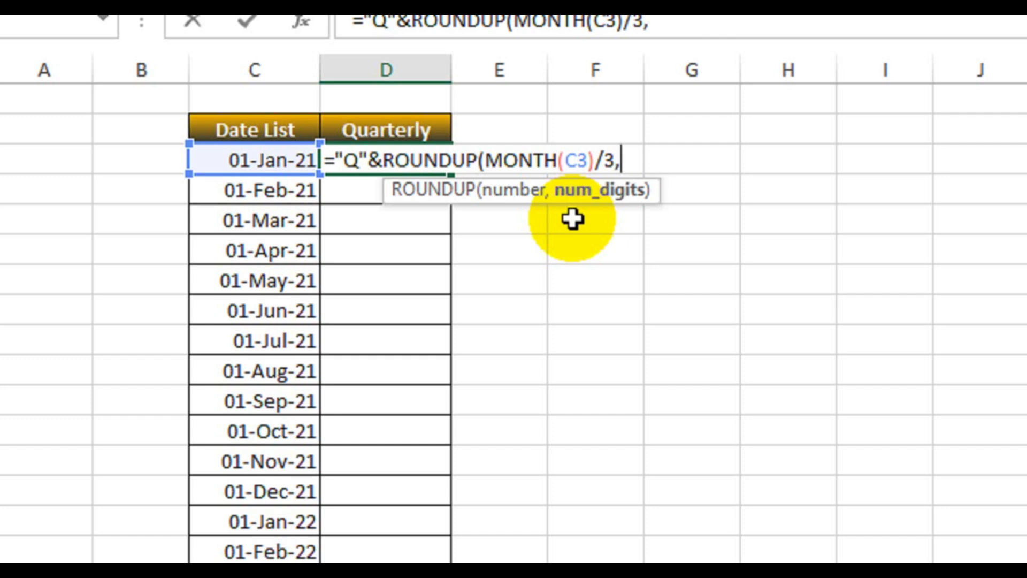
text(0))
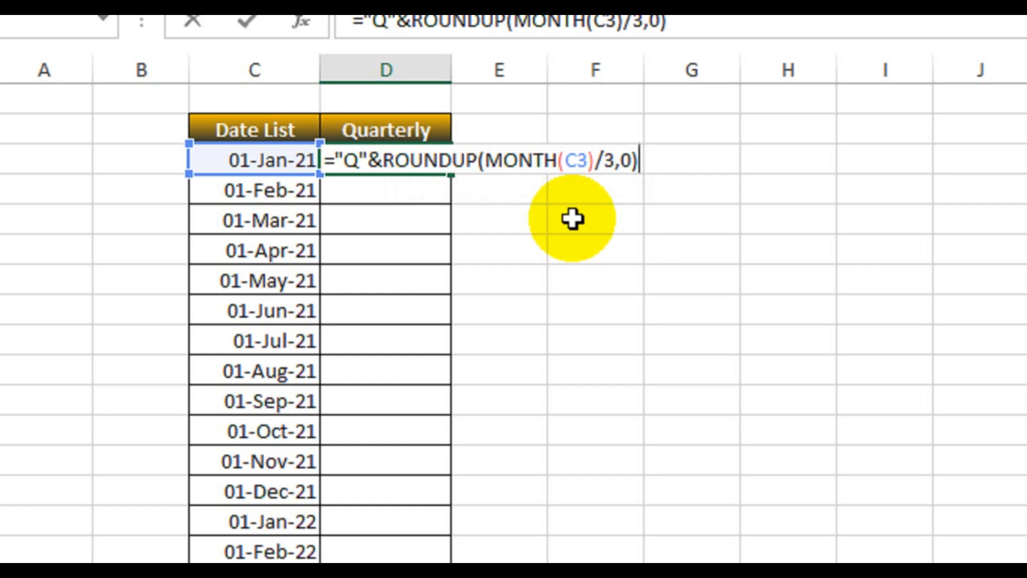
key(Return)
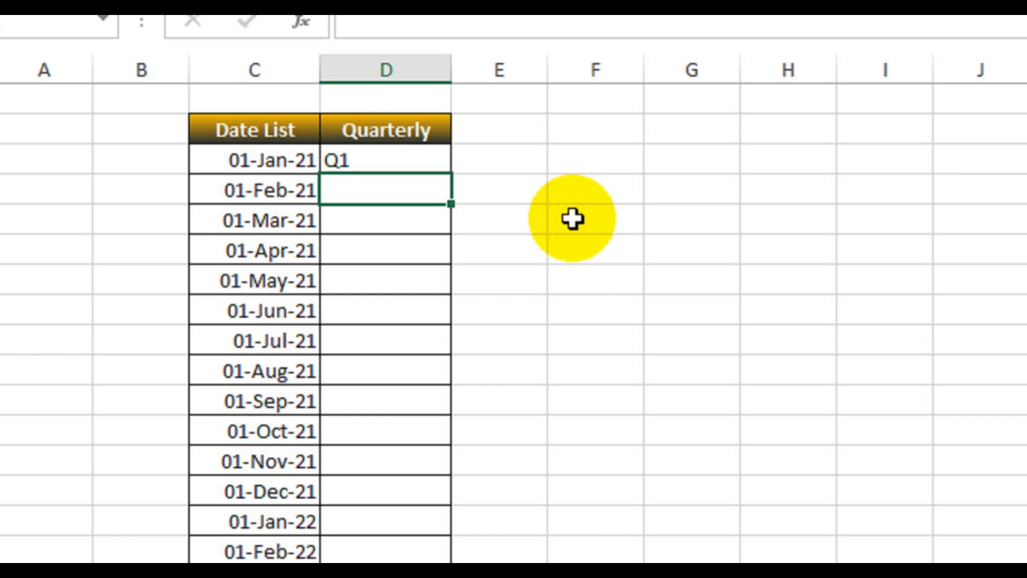
Step: Fill the D3 quarter formula down the Quarterly column to the last date in the list
click(435, 160)
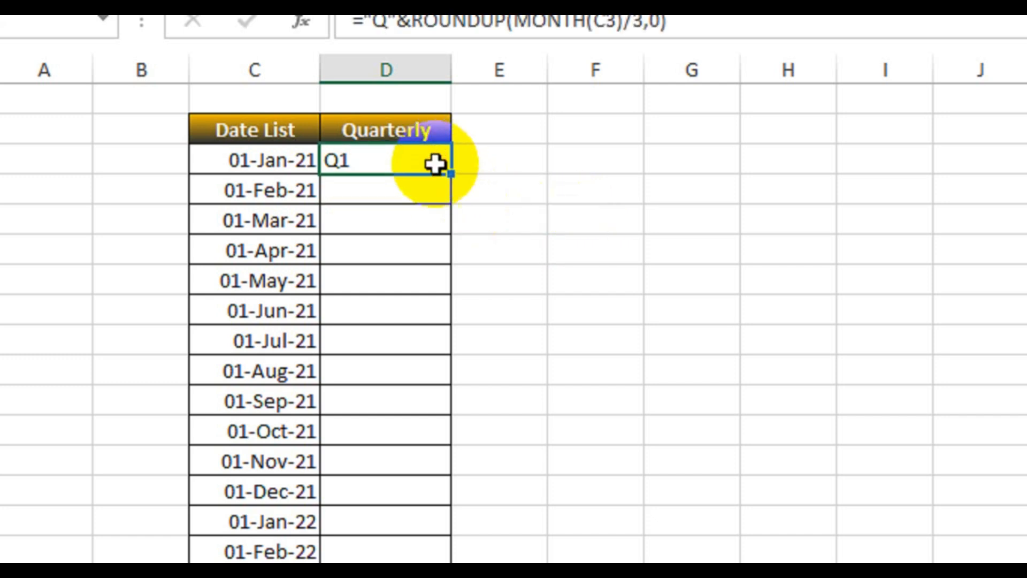
drag(452, 176, 442, 386)
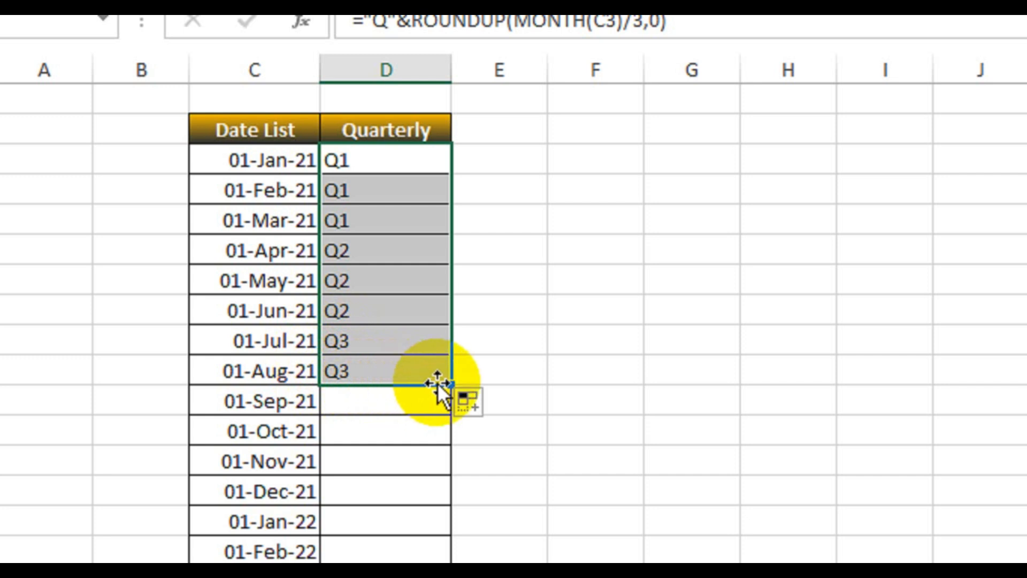
drag(448, 384, 422, 481)
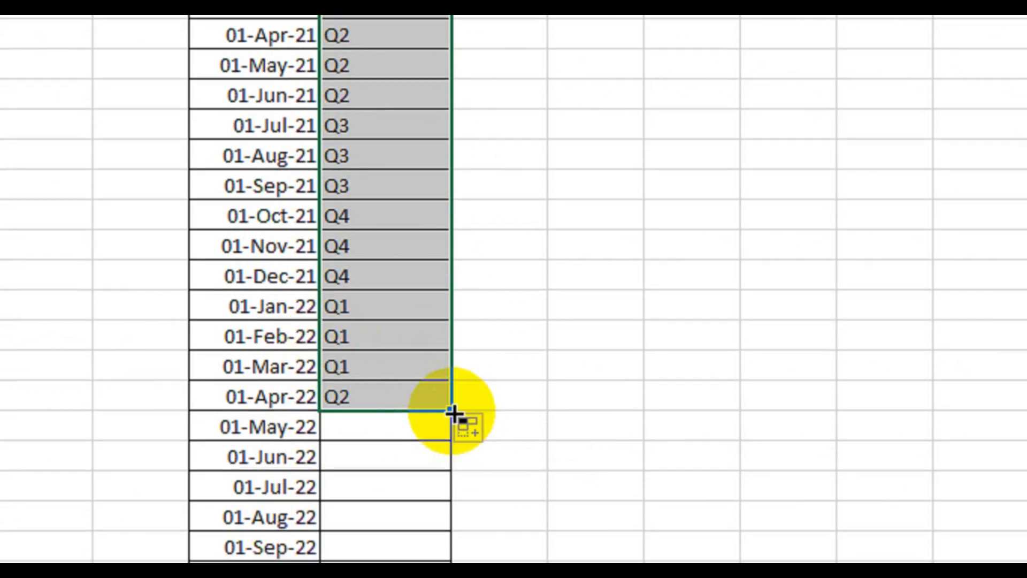
double_click(452, 410)
Step: Check the filled quarter labels against their dates down the entire Quarterly column
scroll(449, 414, down, 2)
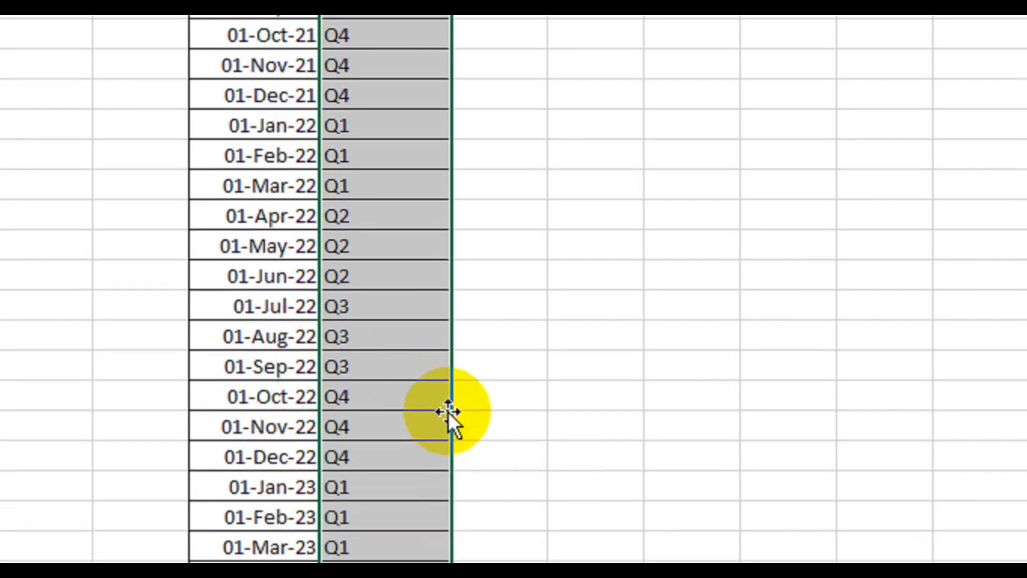
scroll(448, 412, down, 4)
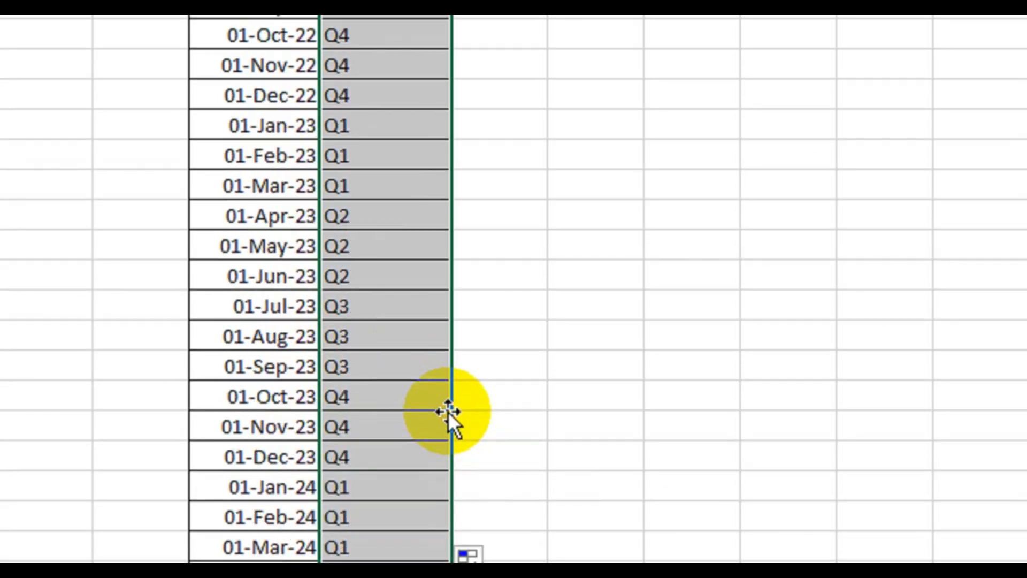
scroll(447, 412, down, 6)
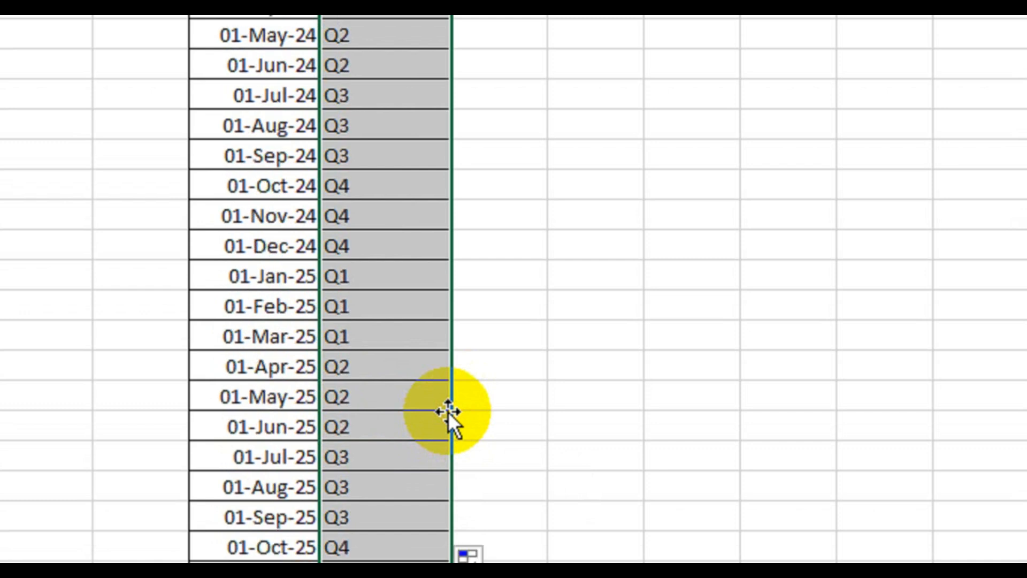
scroll(447, 411, down, 7)
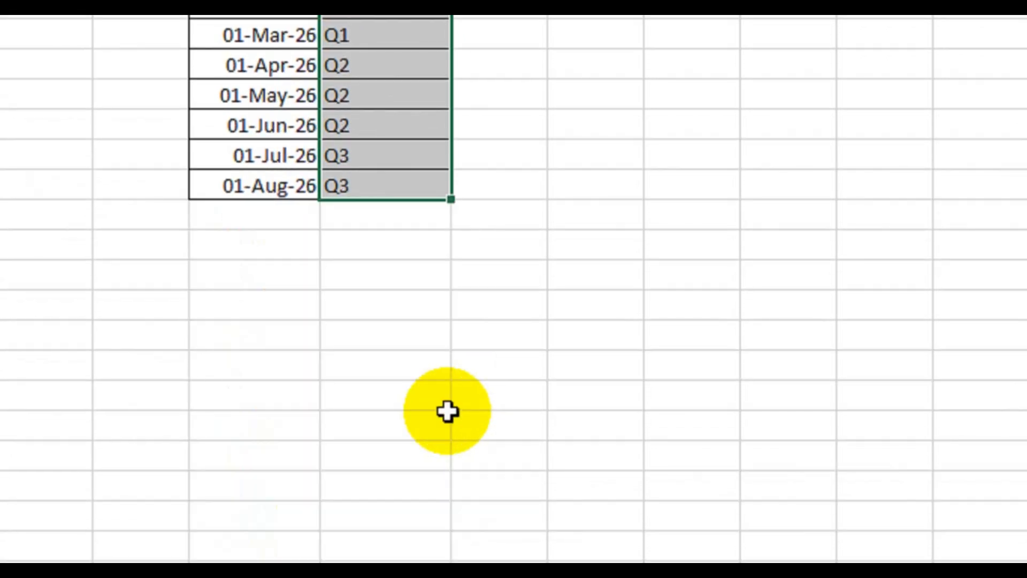
scroll(448, 411, down, 1)
scroll(448, 412, up, 3)
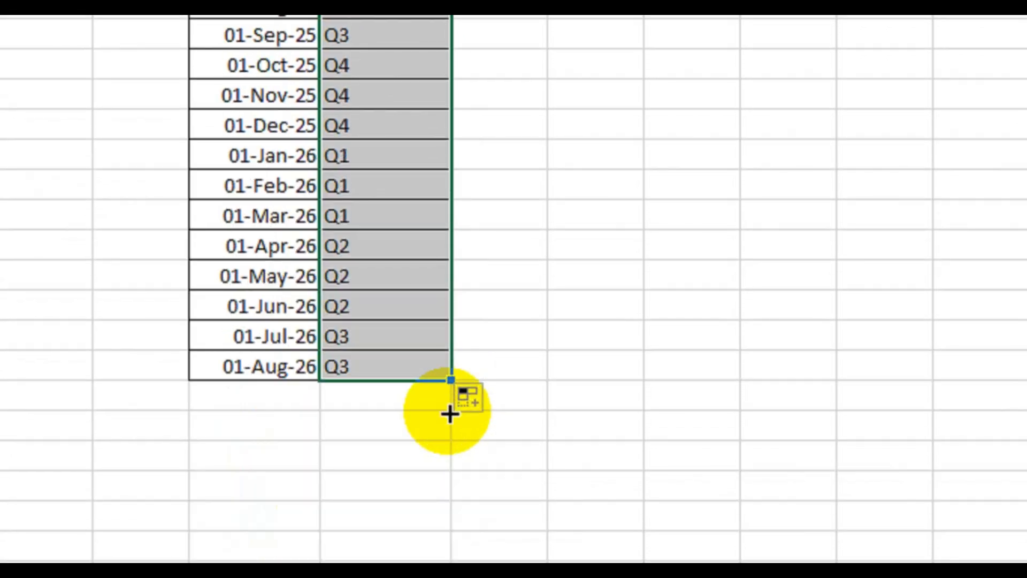
scroll(449, 413, up, 17)
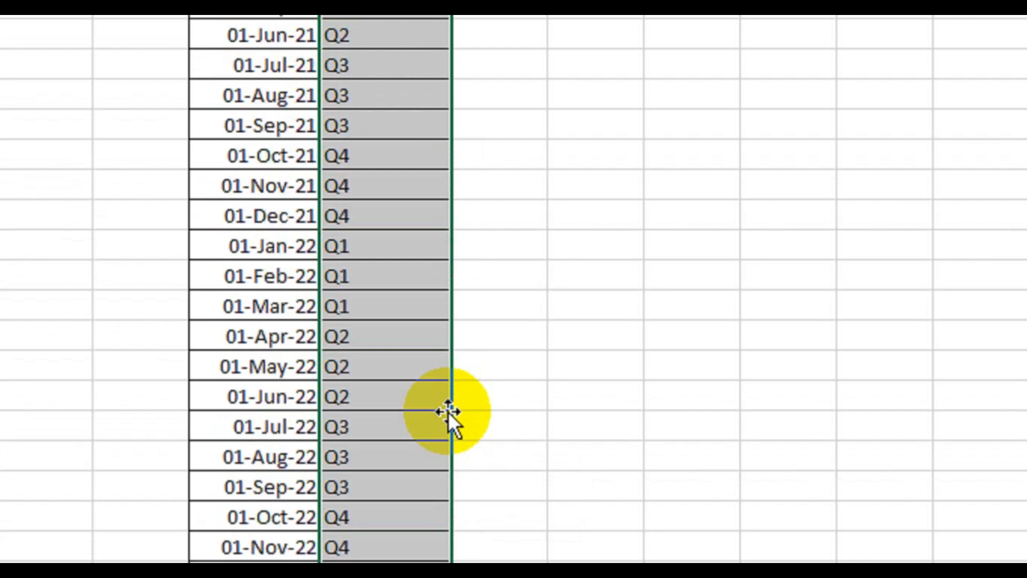
scroll(447, 412, up, 3)
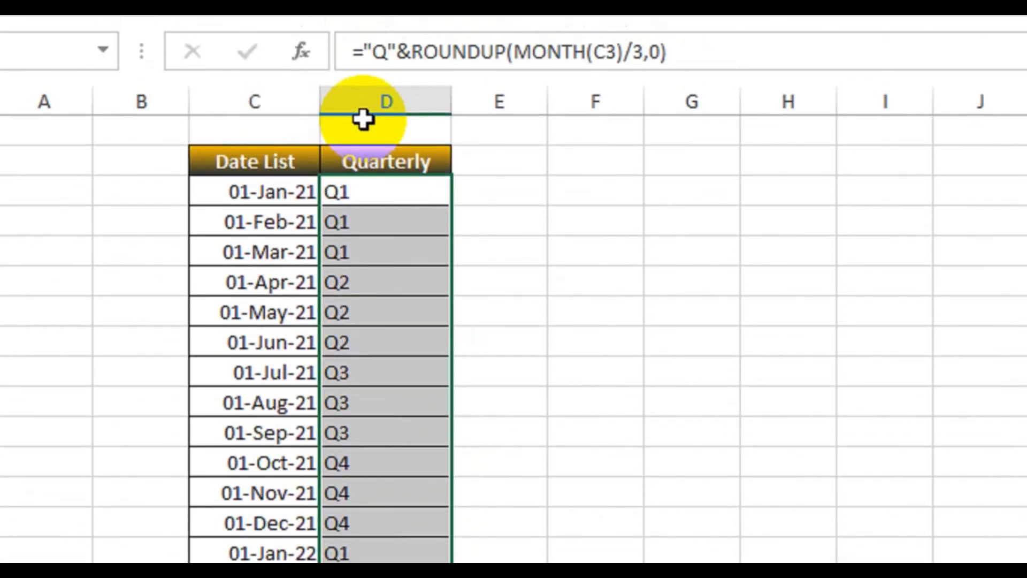
Step: Enter the label "Total Q1" in cell F4, beside the Quarterly table
click(605, 231)
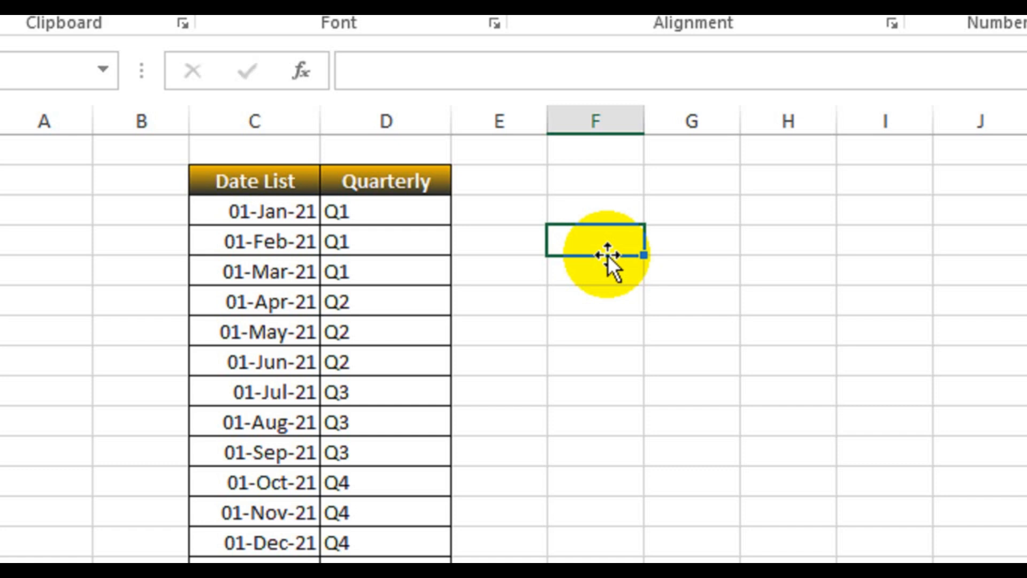
text(To)
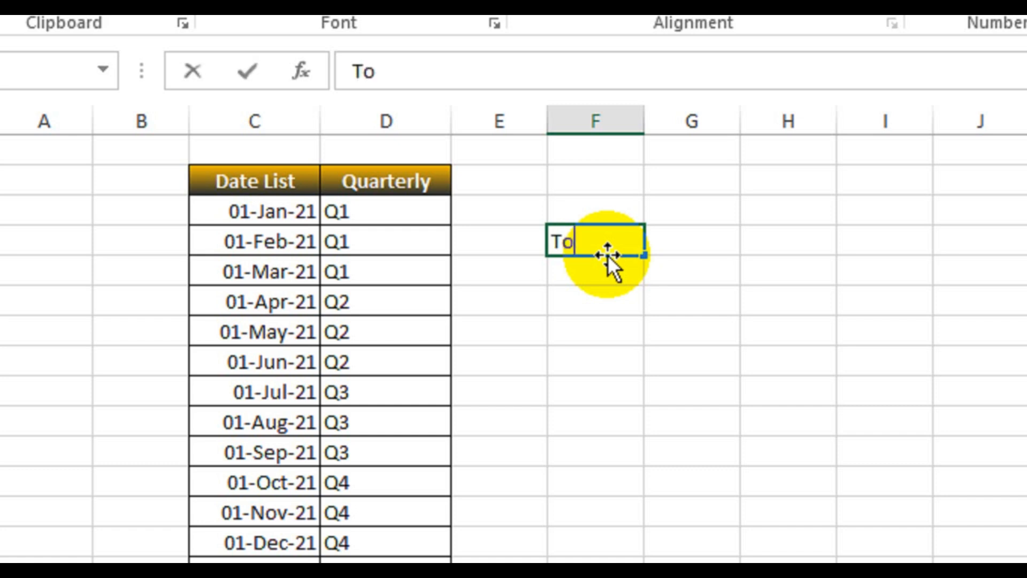
text(tal Q)
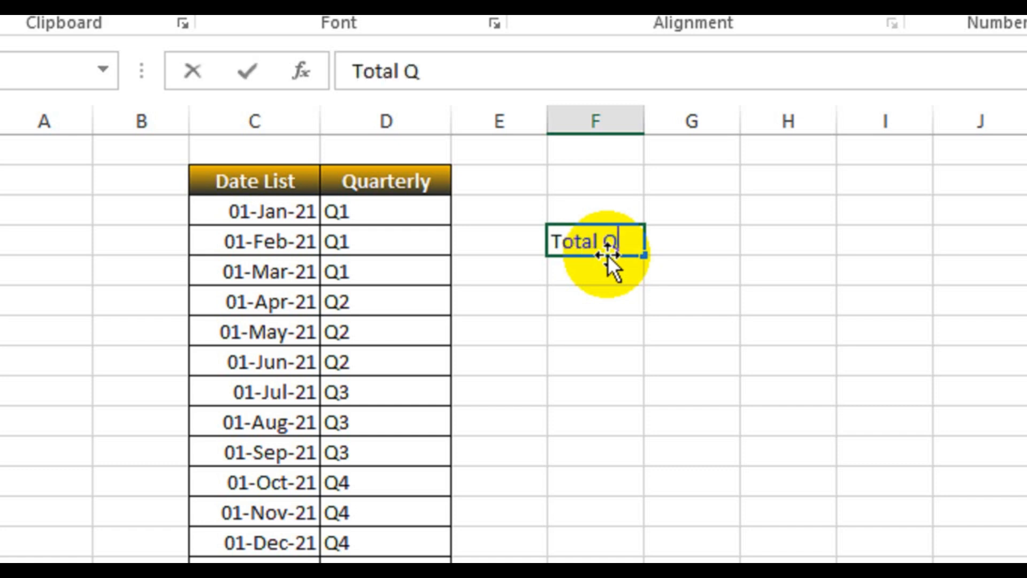
key(Return)
key(Up)
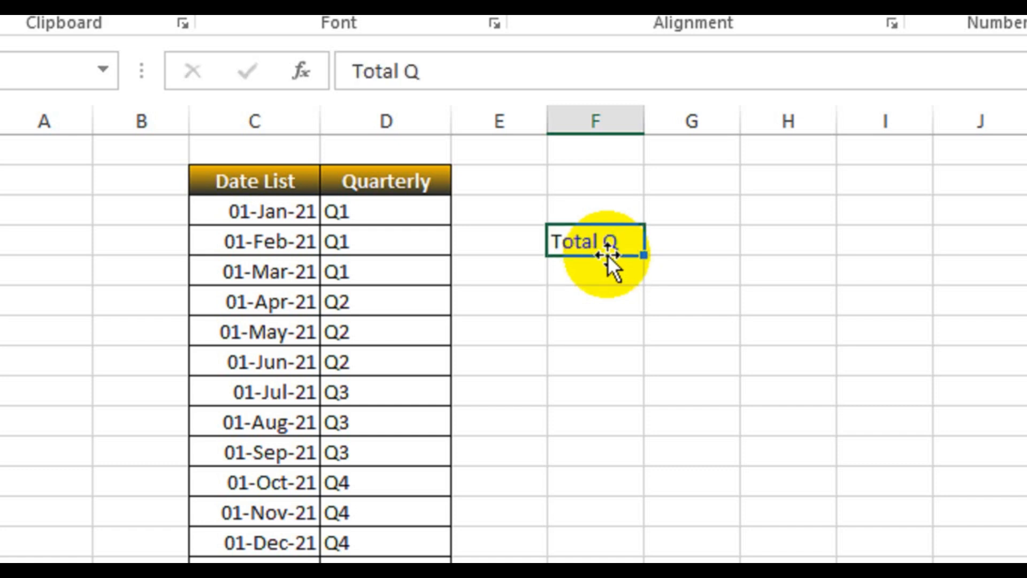
double_click(622, 242)
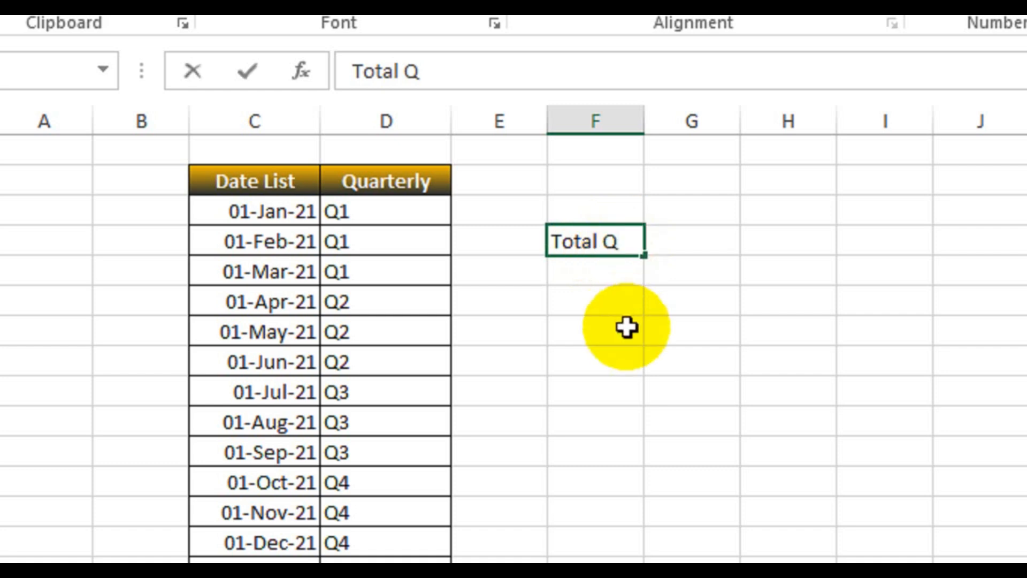
text(1)
key(Return)
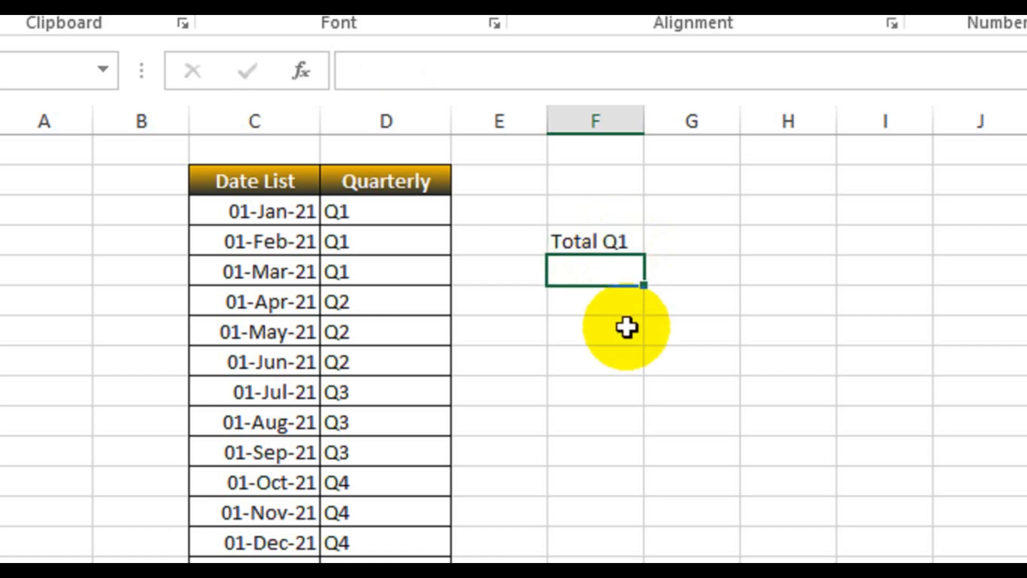
Step: Enter the label "Total Q2" in F5, directly below the Total Q1 label
text(Tota)
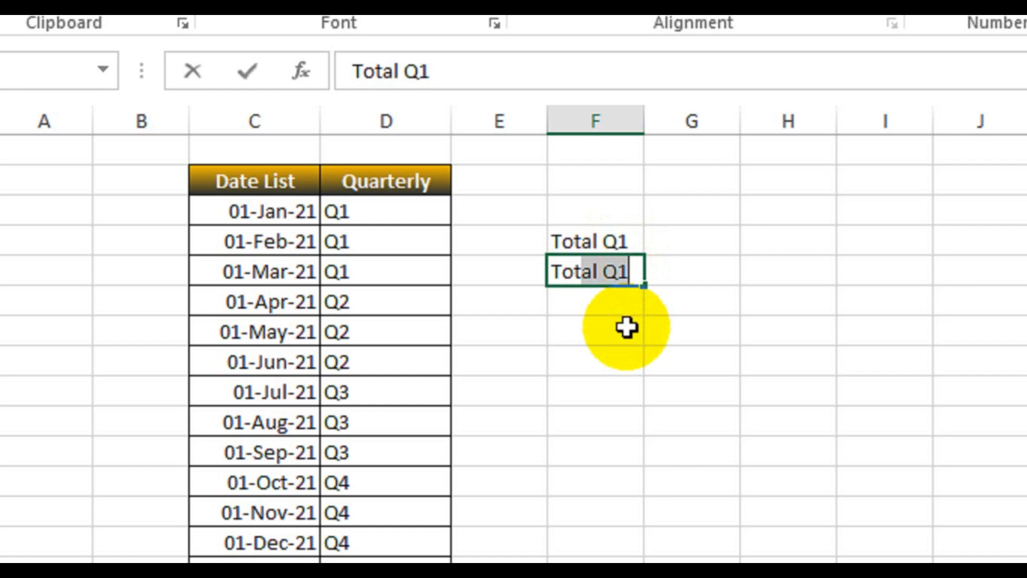
text(l)
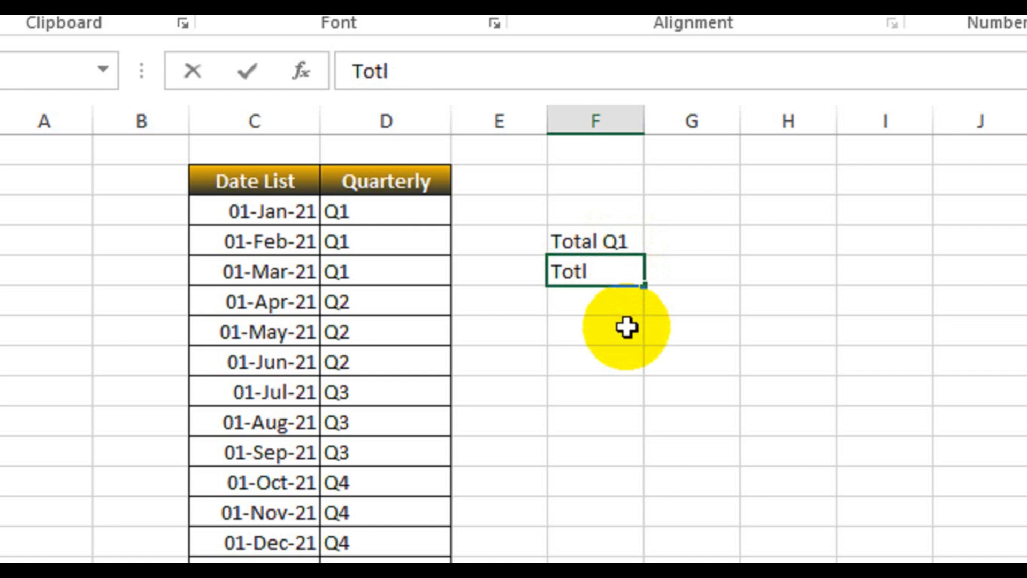
key(BackSpace)
text(al Q2)
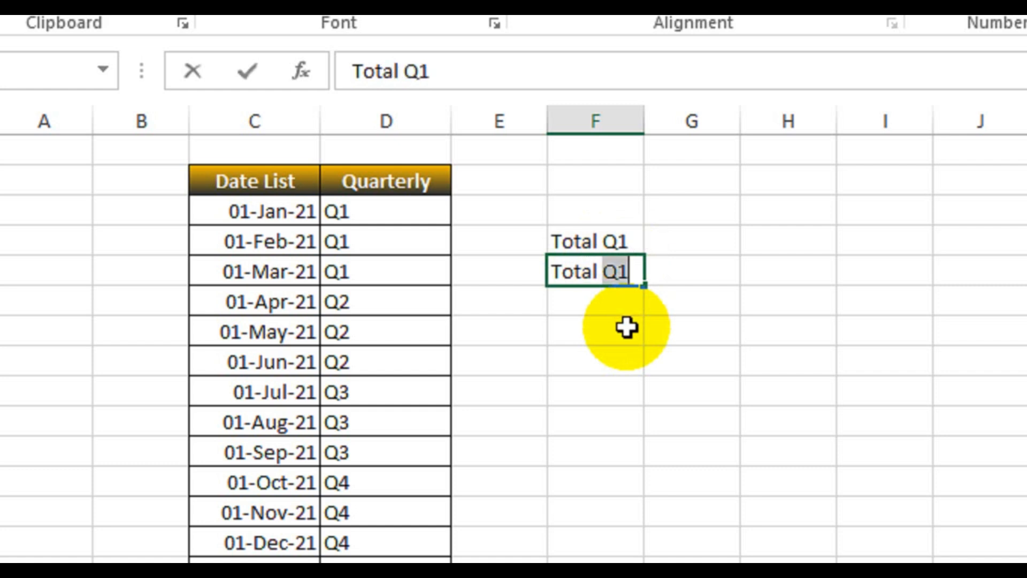
key(Return)
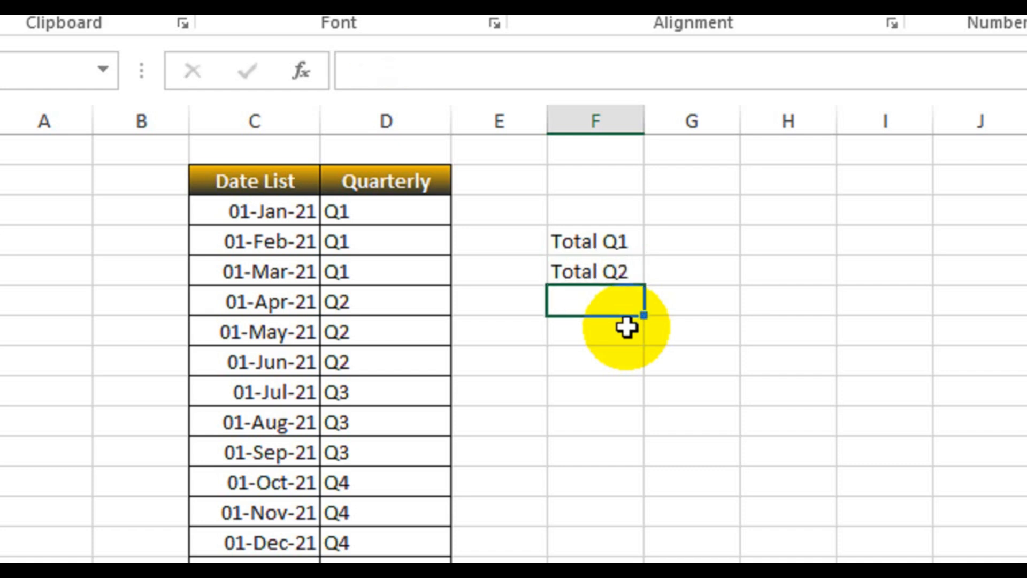
Step: Add the labels "Total Q3" in F6 and "Total Q4" in F7 to complete the label list
text(Total)
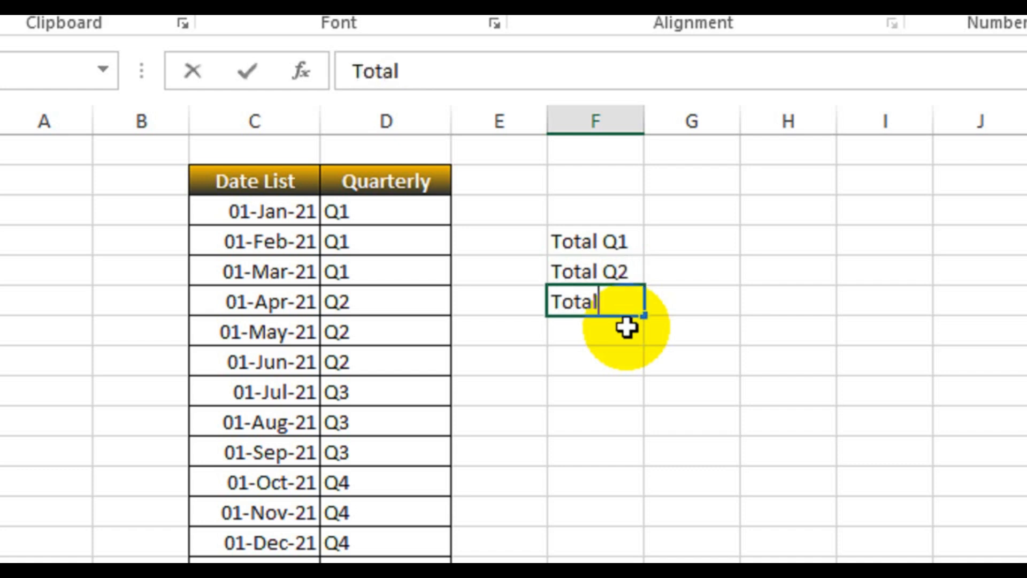
text( Q3)
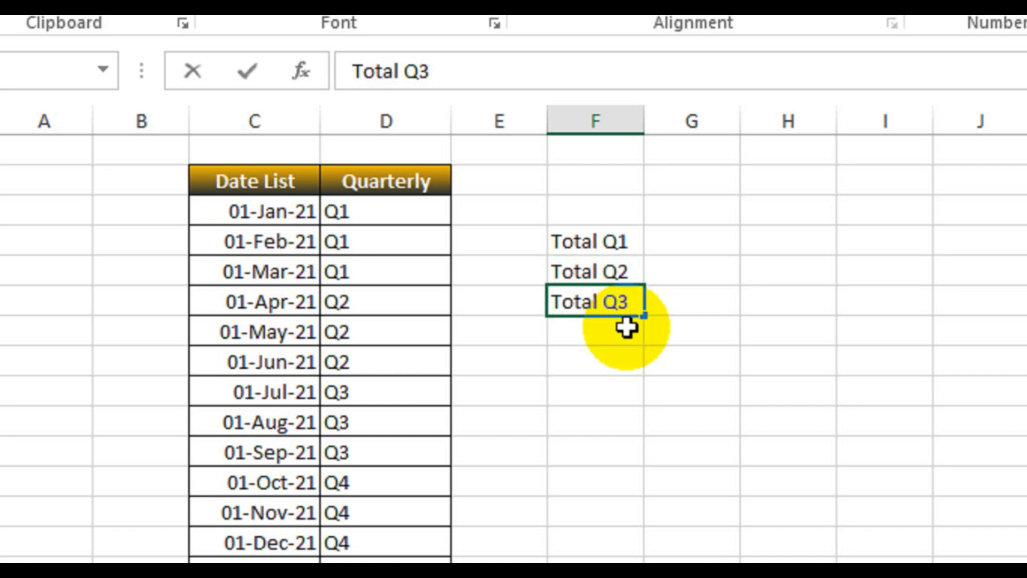
key(Return)
text(Tota)
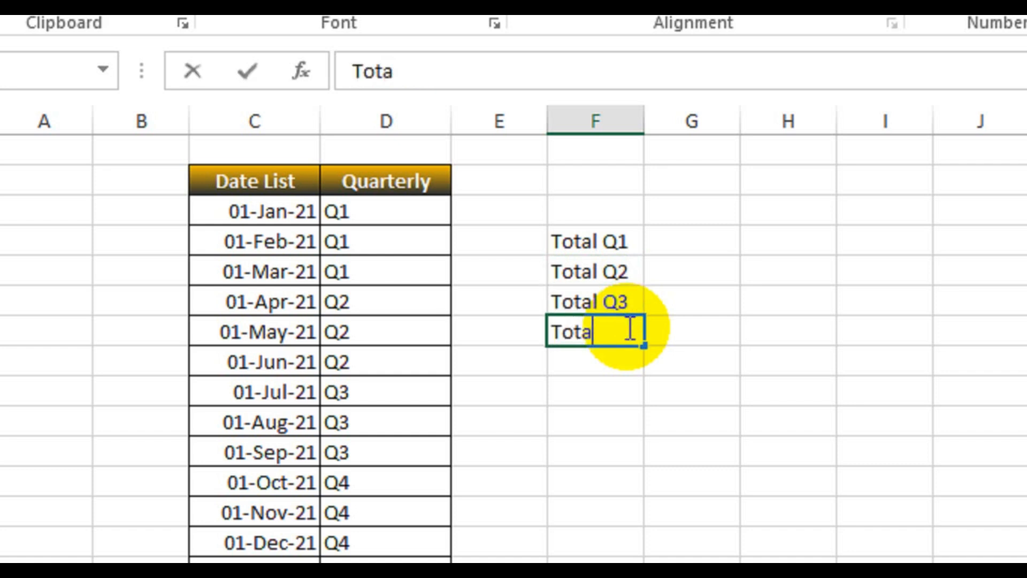
text(l Q4)
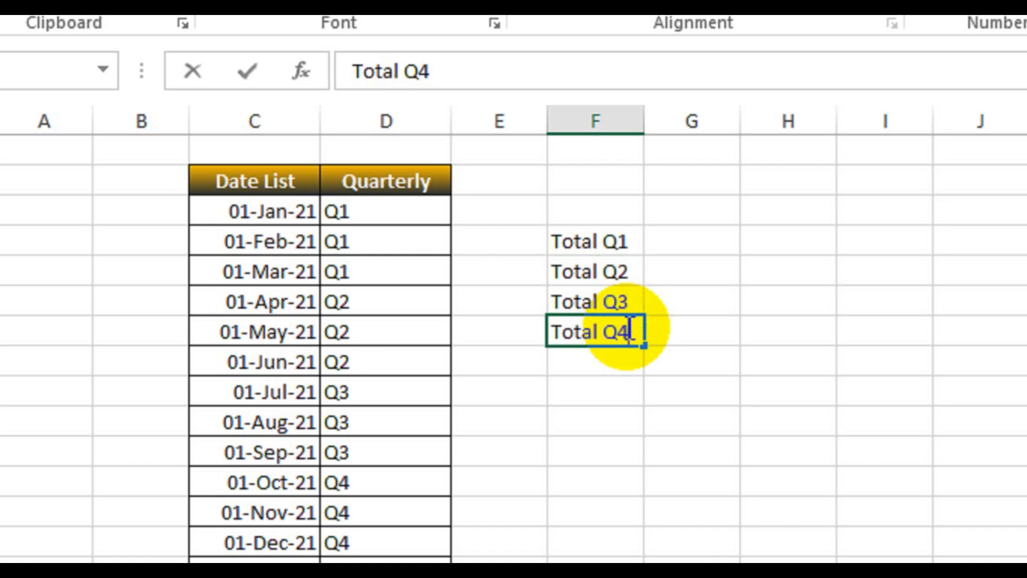
key(Return)
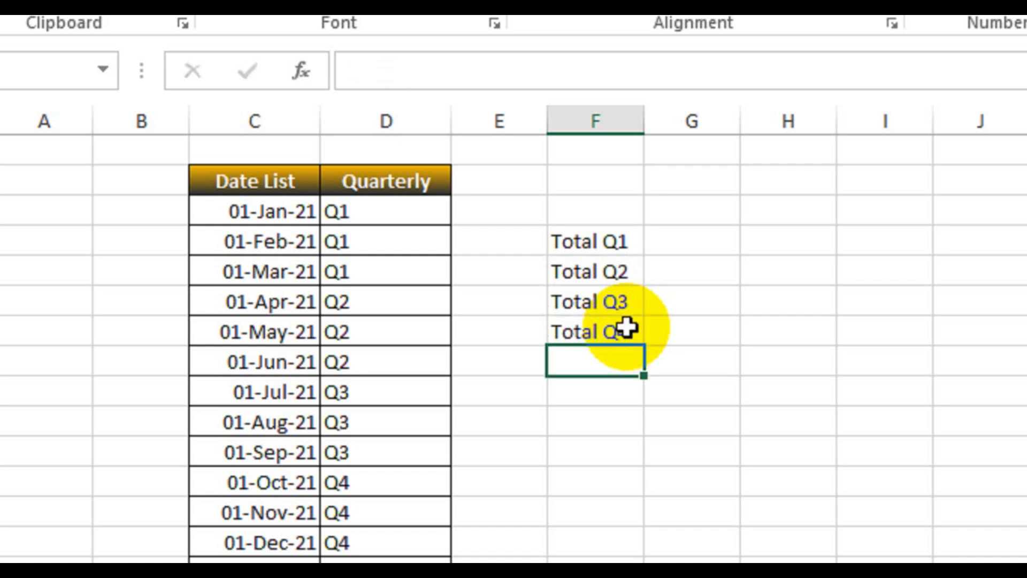
Step: Apply All Borders to the four total labels and the empty cells beside them, F4:G7
click(601, 243)
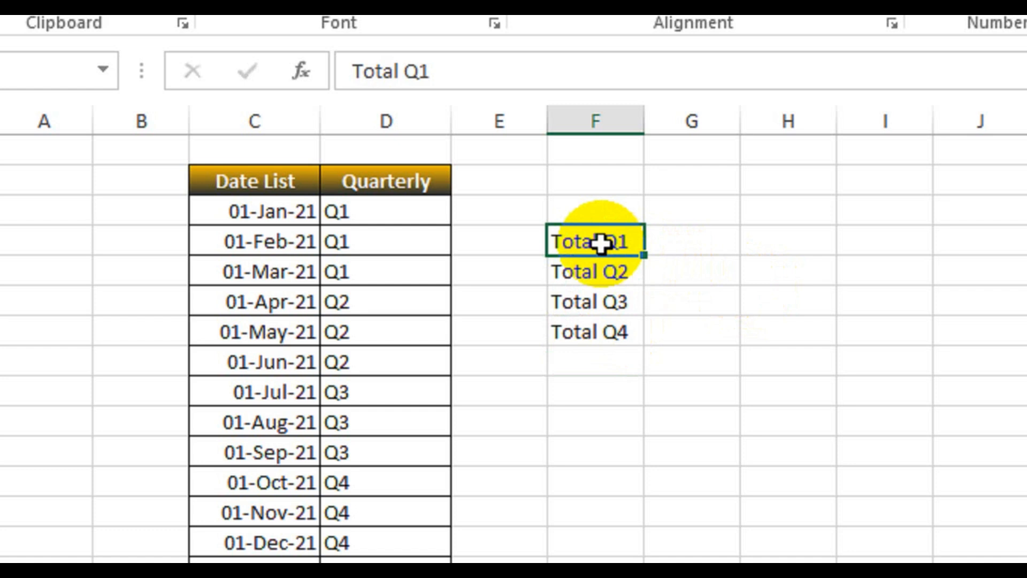
key(shift+Right)
key(shift+Down)
key(shift+Down)
key(shift+Down)
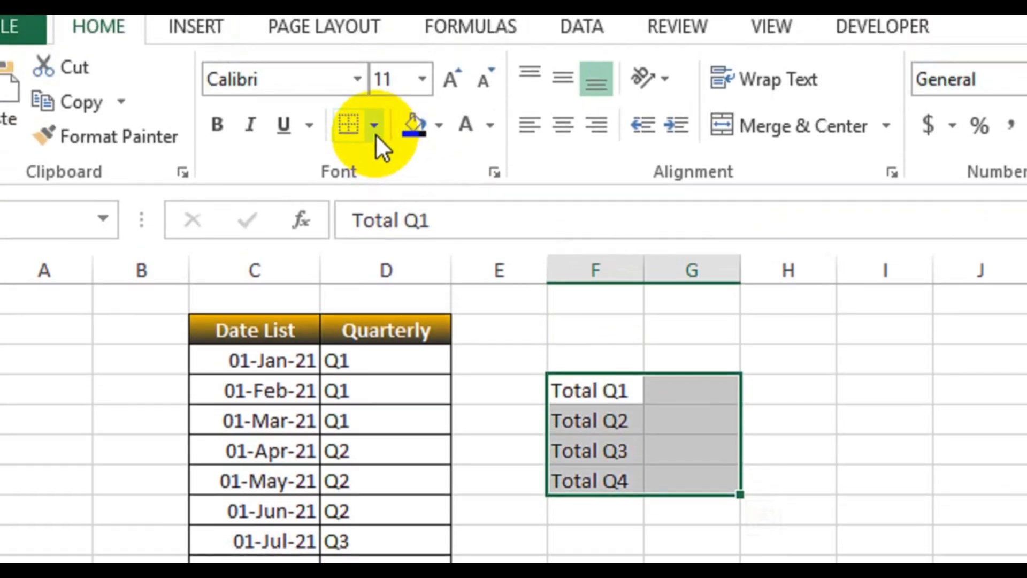
click(374, 142)
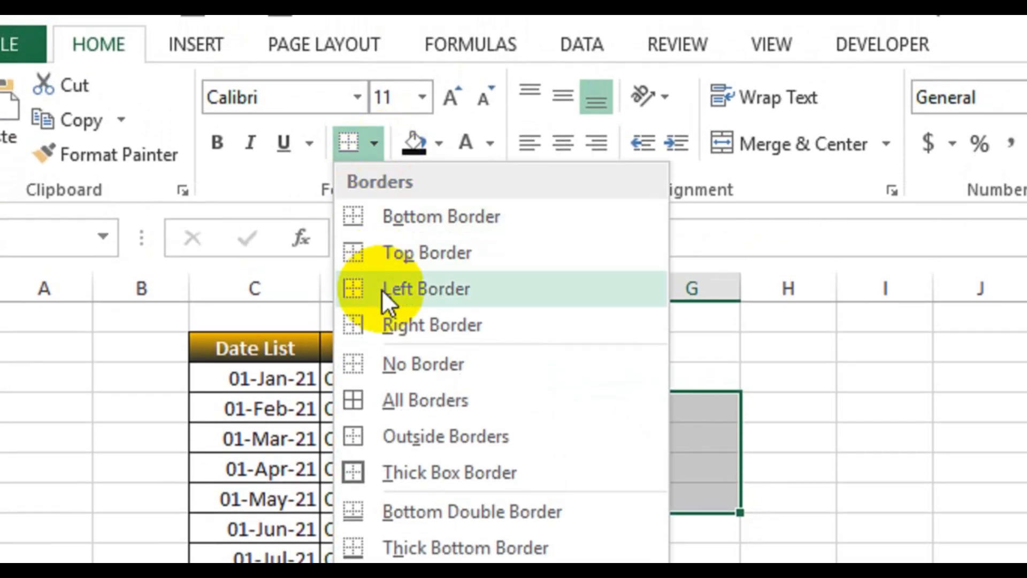
click(422, 409)
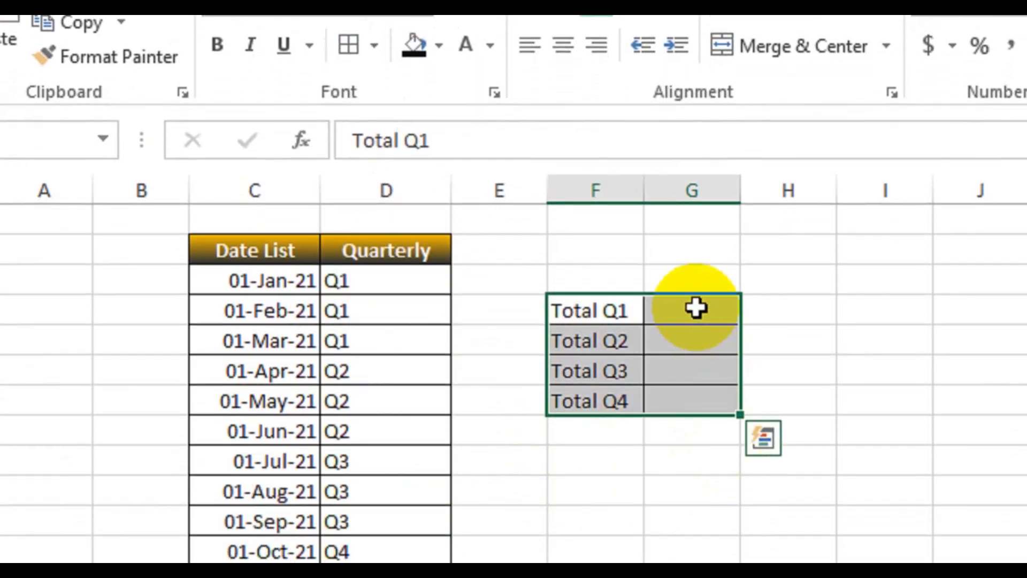
Step: Begin a COUNTIF formula in G4, the empty cell beside Total Q1
click(695, 354)
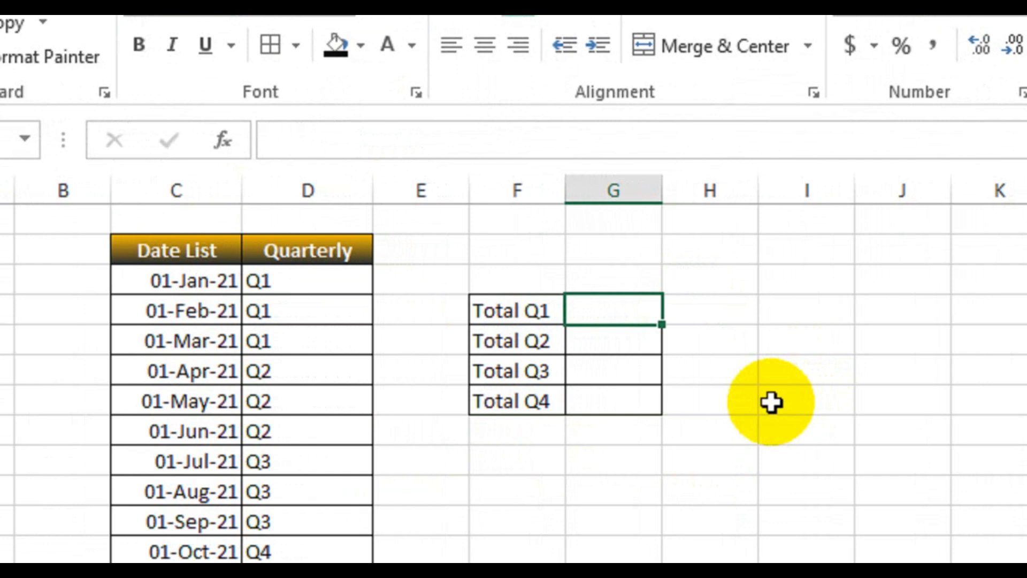
text(=)
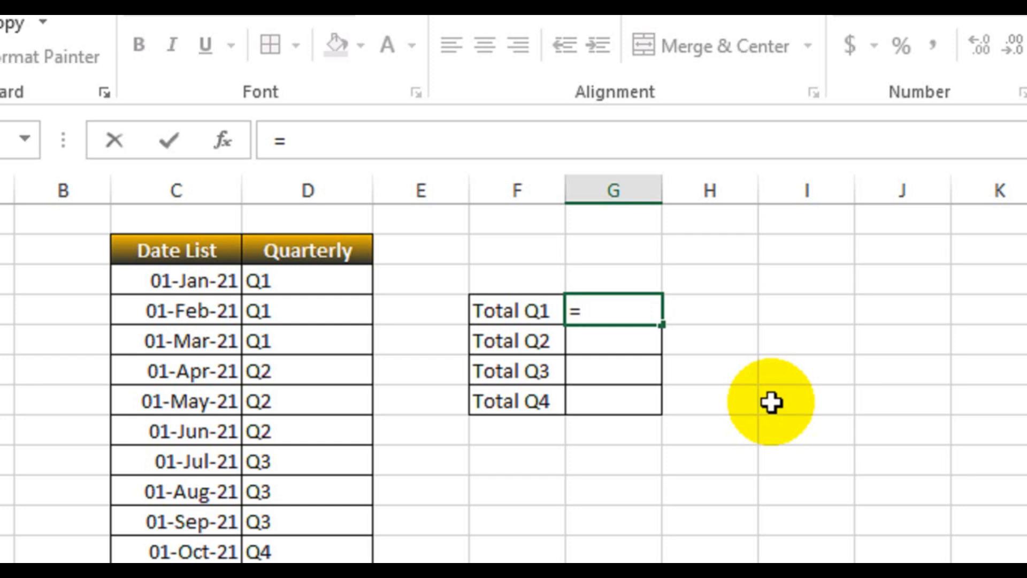
text(cou)
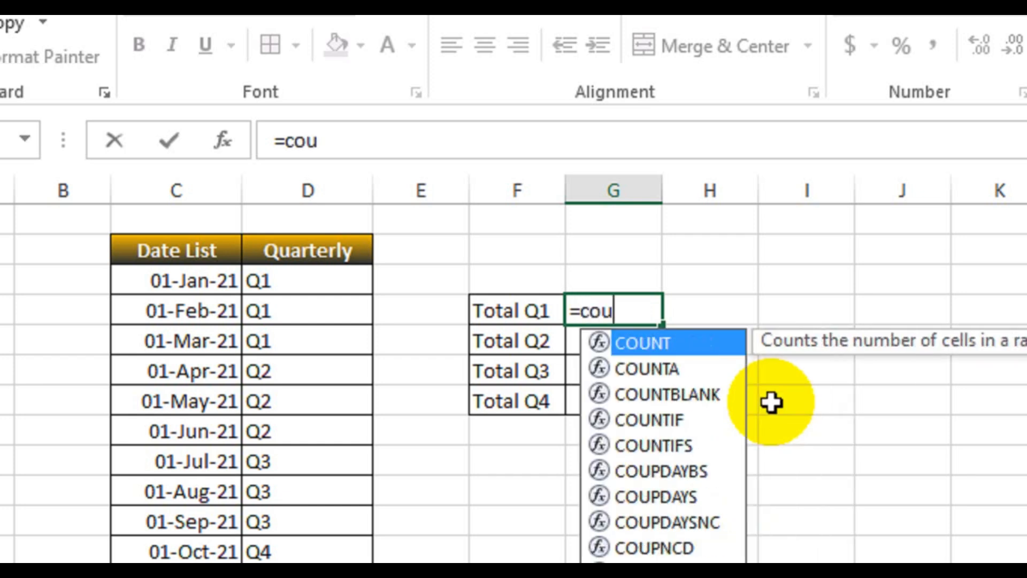
text(n)
key(Down)
key(Down)
key(Down)
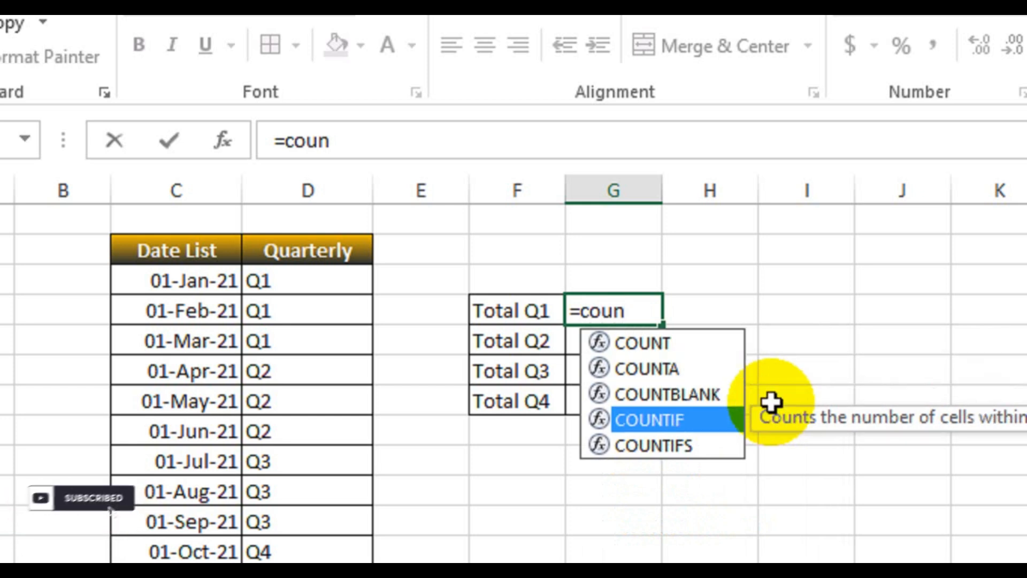
key(Tab)
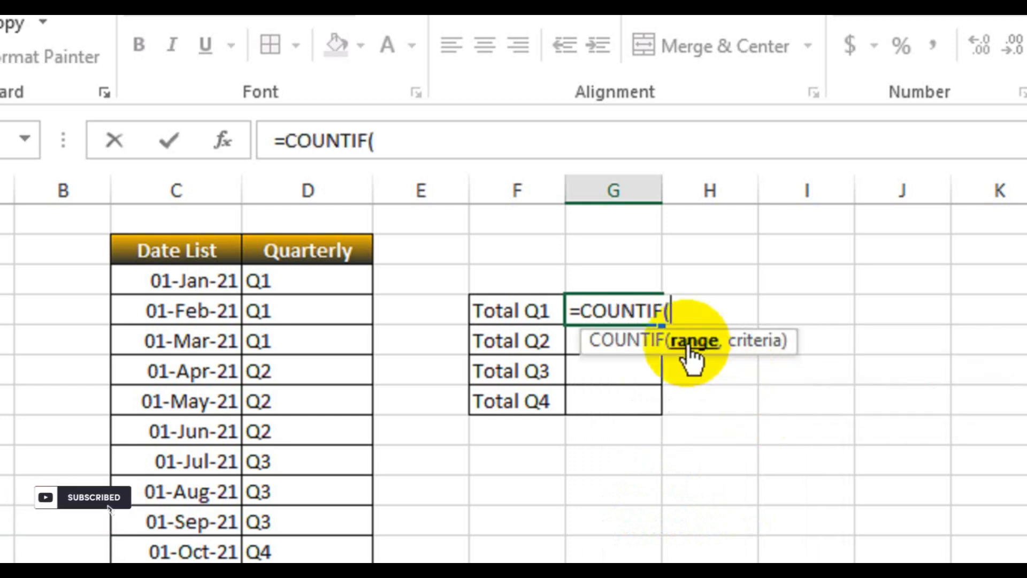
Step: Set the COUNTIF range to all quarter labels in the Quarterly column as the absolute reference $D$3:$D$70
click(331, 287)
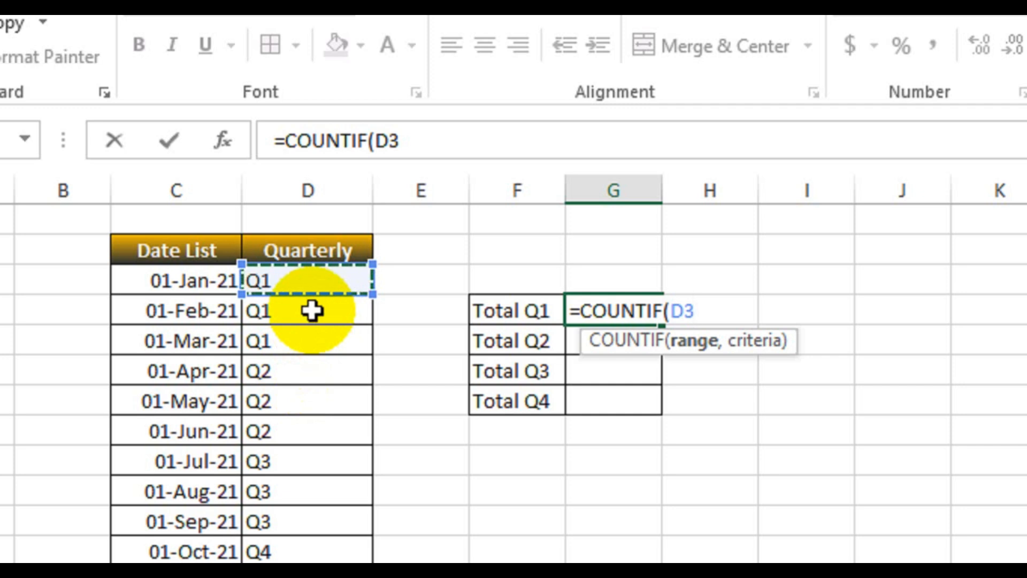
key(ctrl+shift+Down)
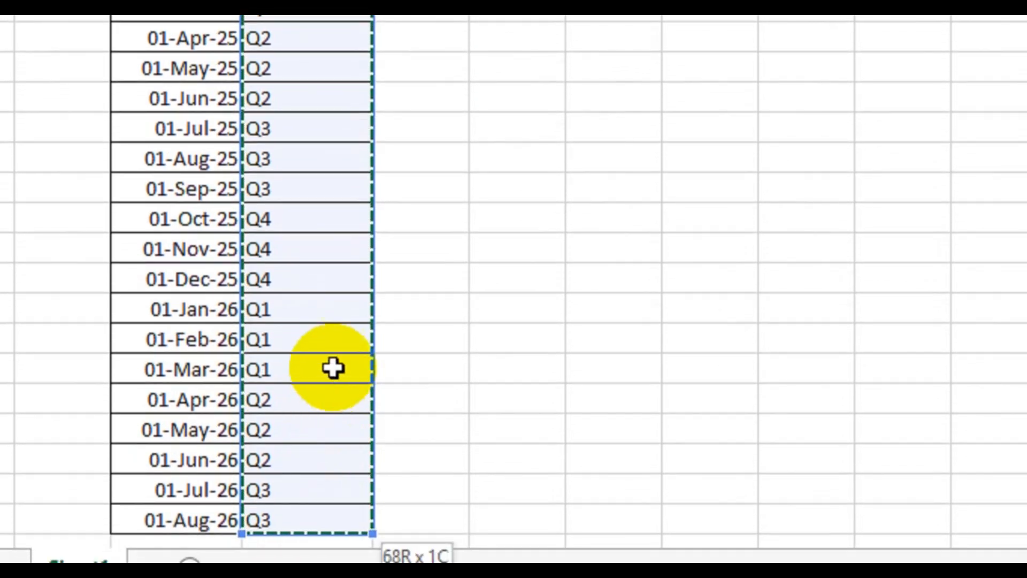
scroll(334, 367, up, 3)
scroll(334, 368, up, 18)
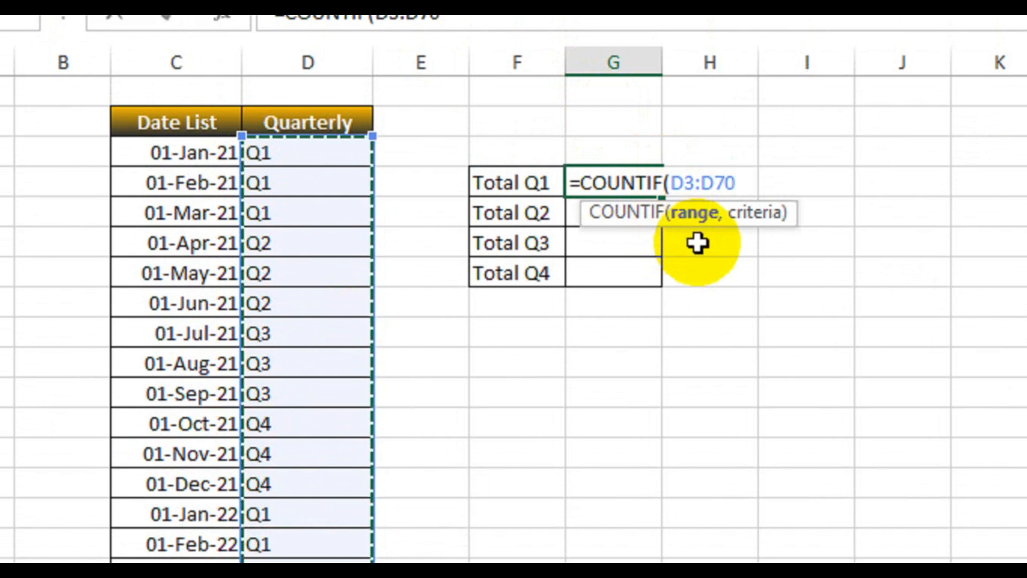
key(F4)
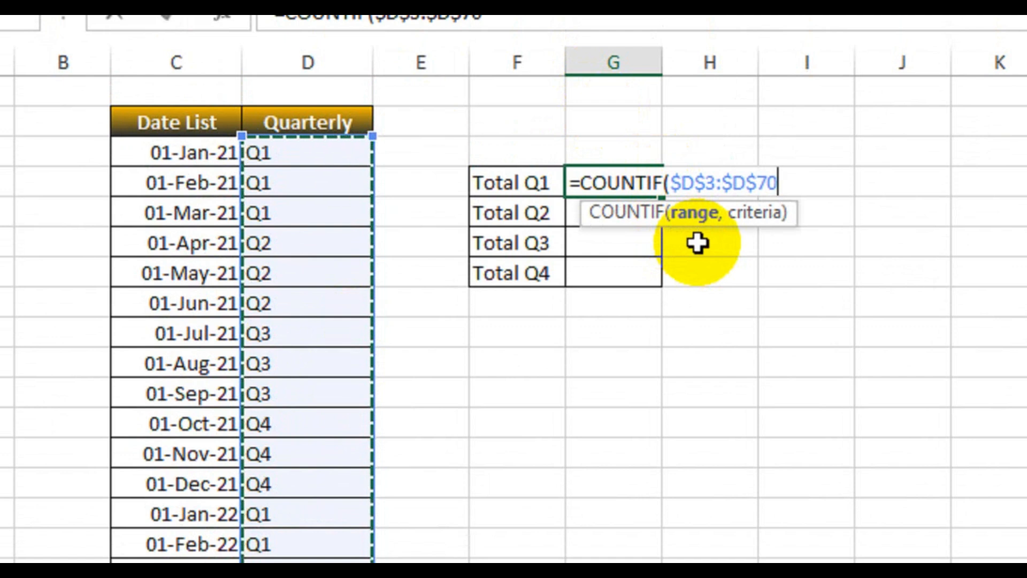
Step: Complete the G4 formula with the criterion "Q1": =COUNTIF($D$3:$D$70,"Q1")
text(,)
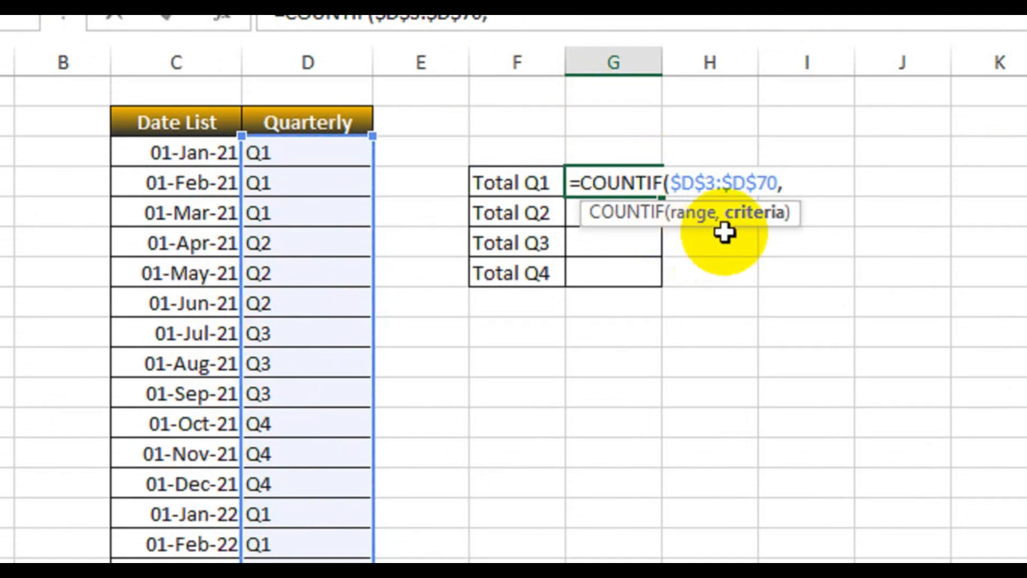
text(")
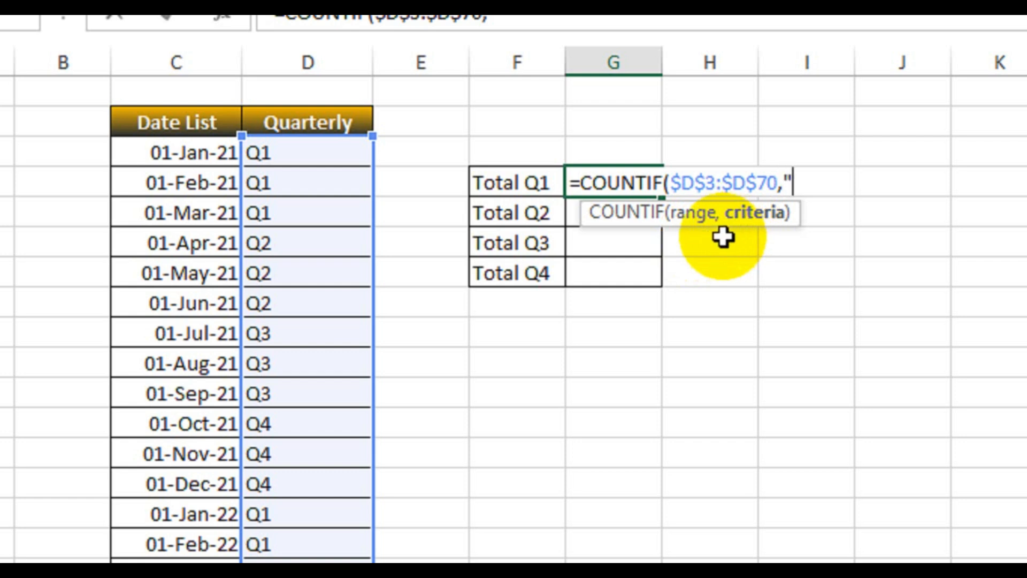
text(Q1"))
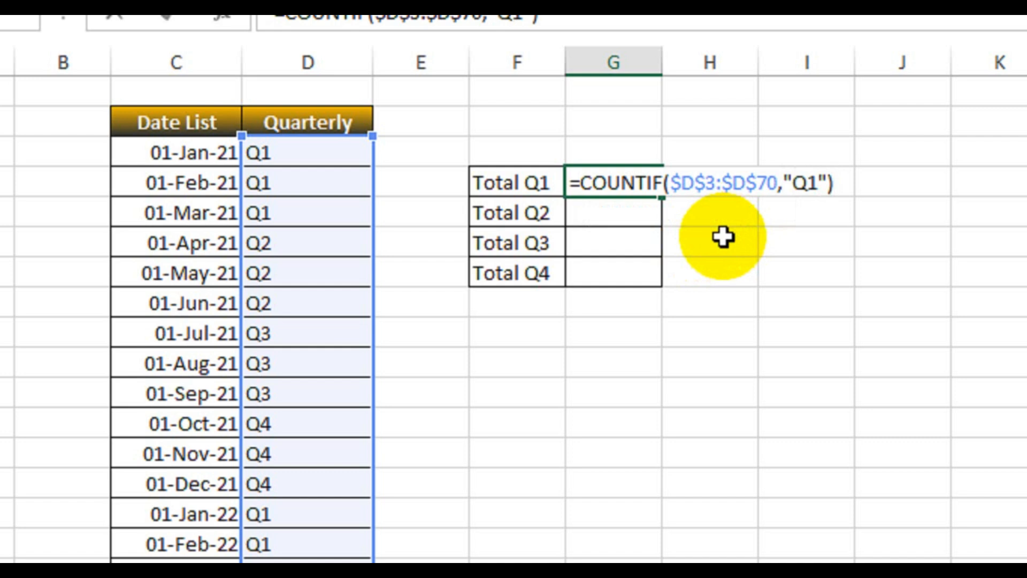
key(Return)
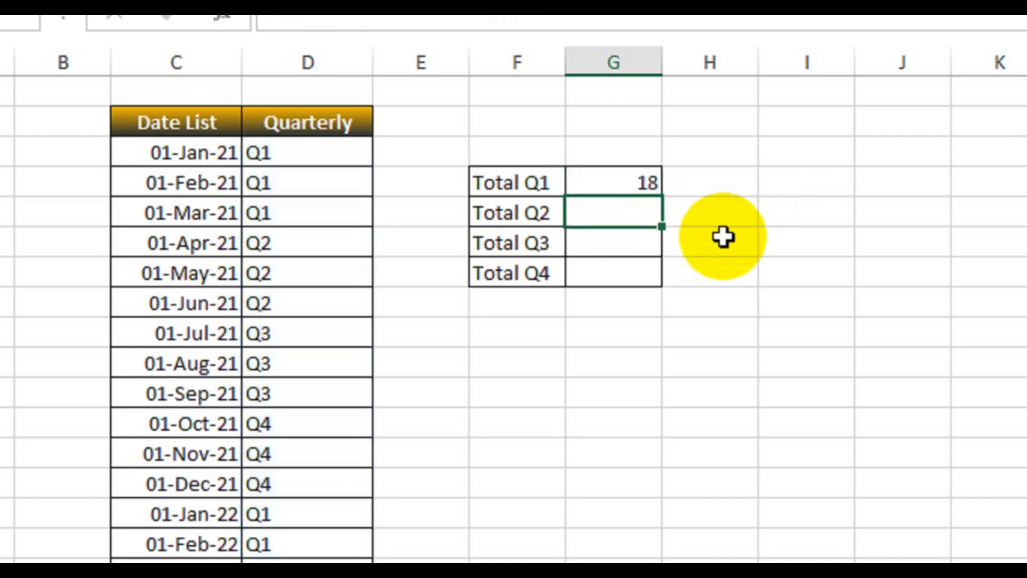
Step: Fill the Total Q1 COUNTIF formula from G4 down to the Total Q4 row
click(610, 177)
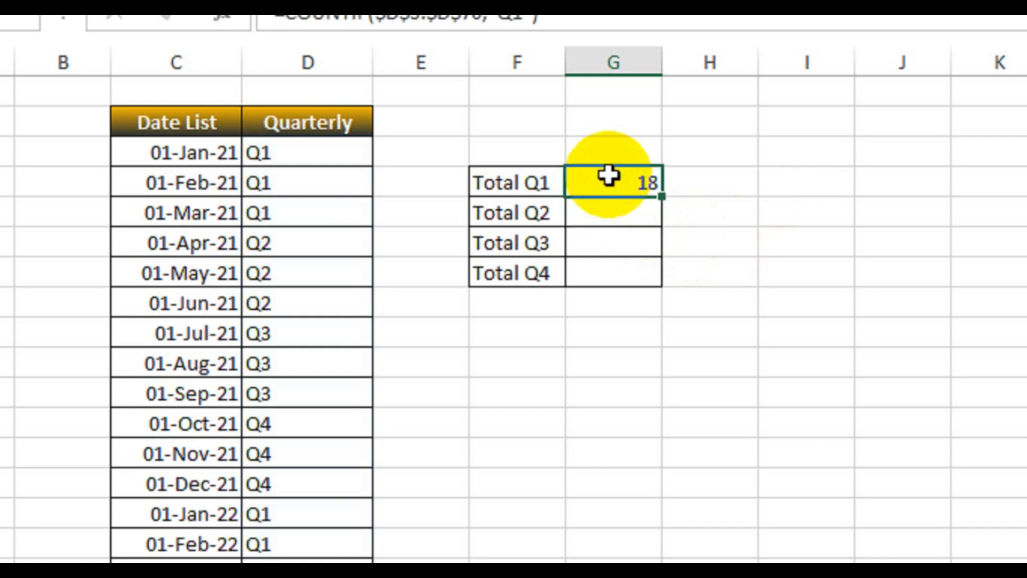
drag(667, 198, 668, 198)
double_click(667, 198)
Step: Change the criterion of the Total Q2 COUNTIF formula in G5 to "Q2", keeping the range $D$3:$D$70
click(631, 213)
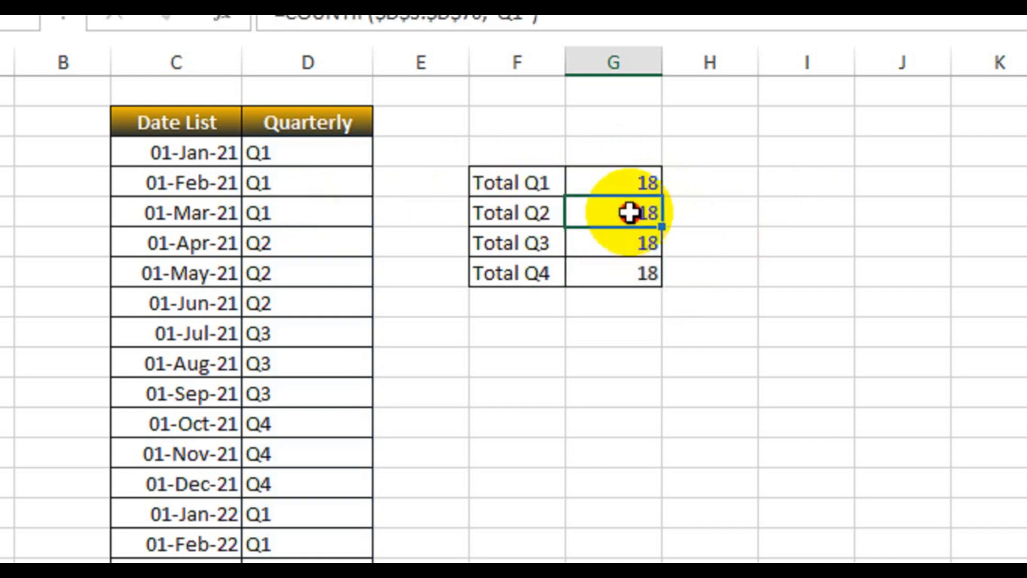
double_click(635, 213)
click(815, 213)
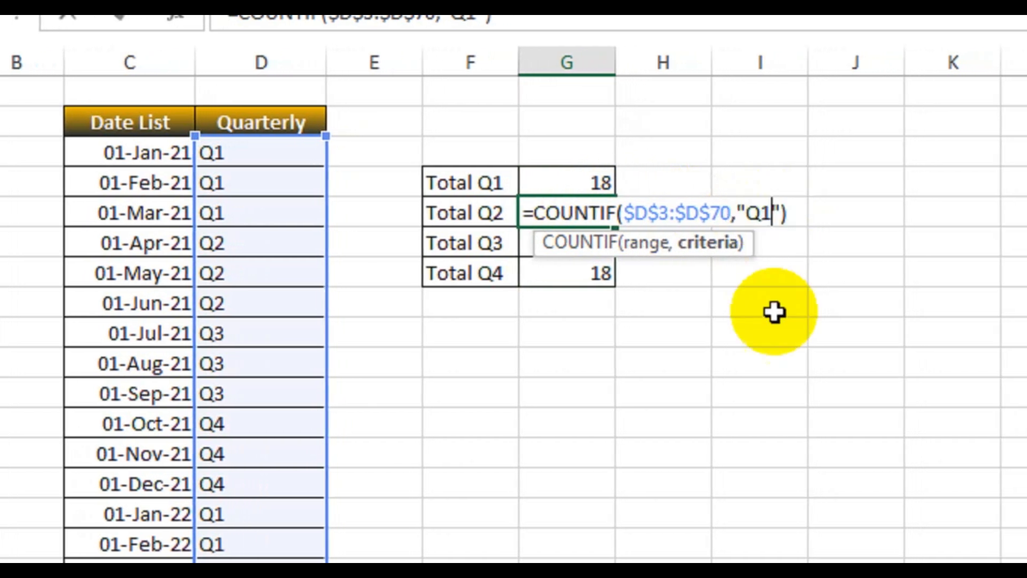
key(BackSpace)
text(2)
key(Return)
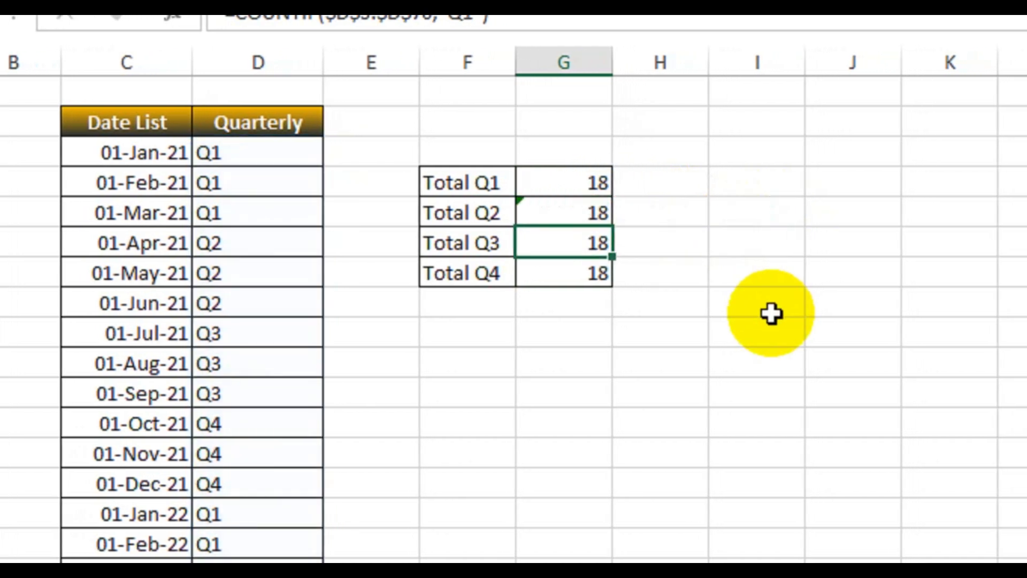
Step: Change the criterion of the Total Q3 COUNTIF formula in G6 to "Q3", keeping the range $D$3:$D$70
double_click(592, 243)
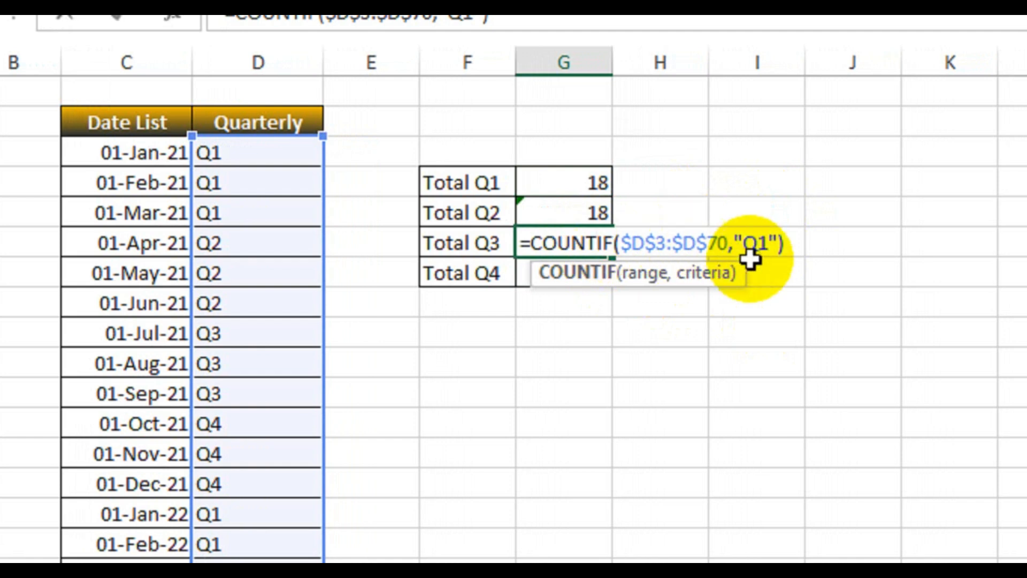
click(772, 247)
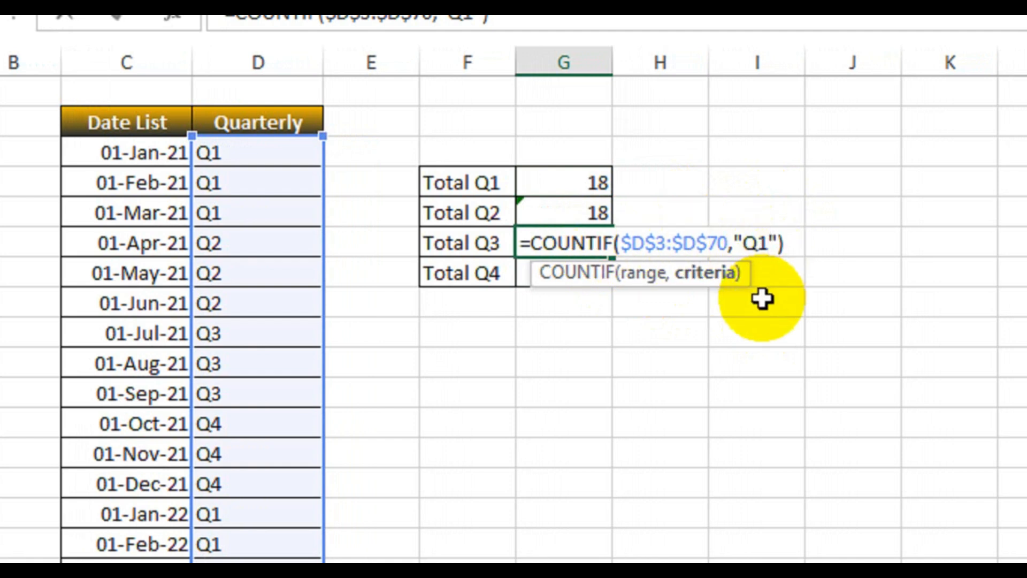
key(BackSpace)
text(3)
key(Return)
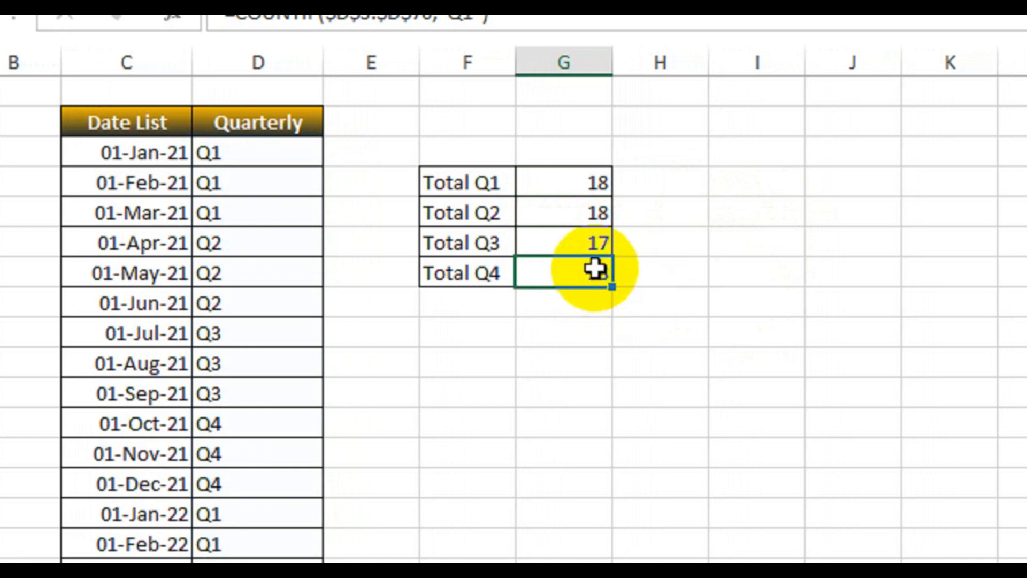
Step: Change the criterion of the Total Q4 COUNTIF formula in G7 to "Q4", keeping the range $D$3:$D$70
double_click(598, 272)
click(772, 273)
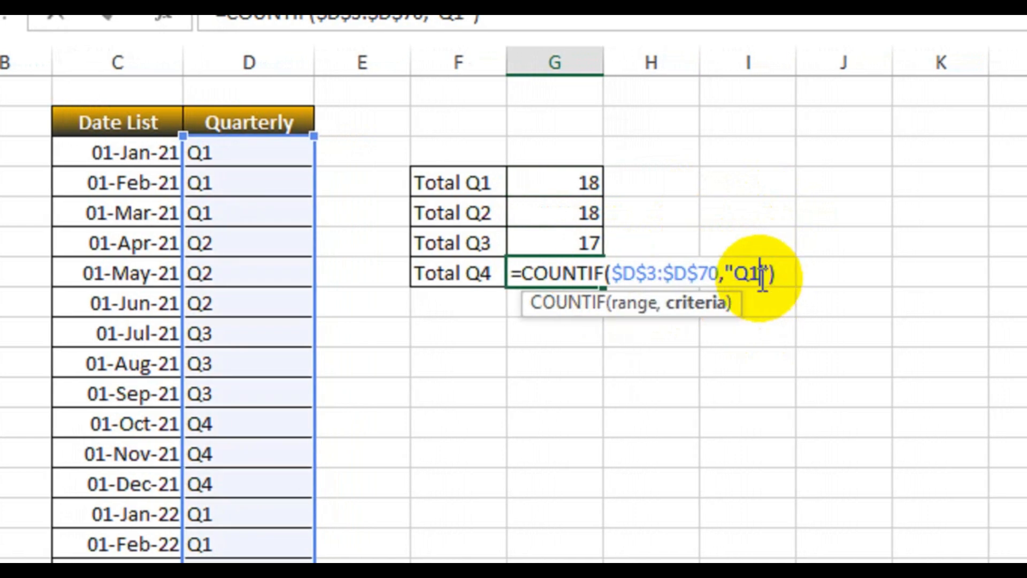
key(BackSpace)
text(4)
key(Return)
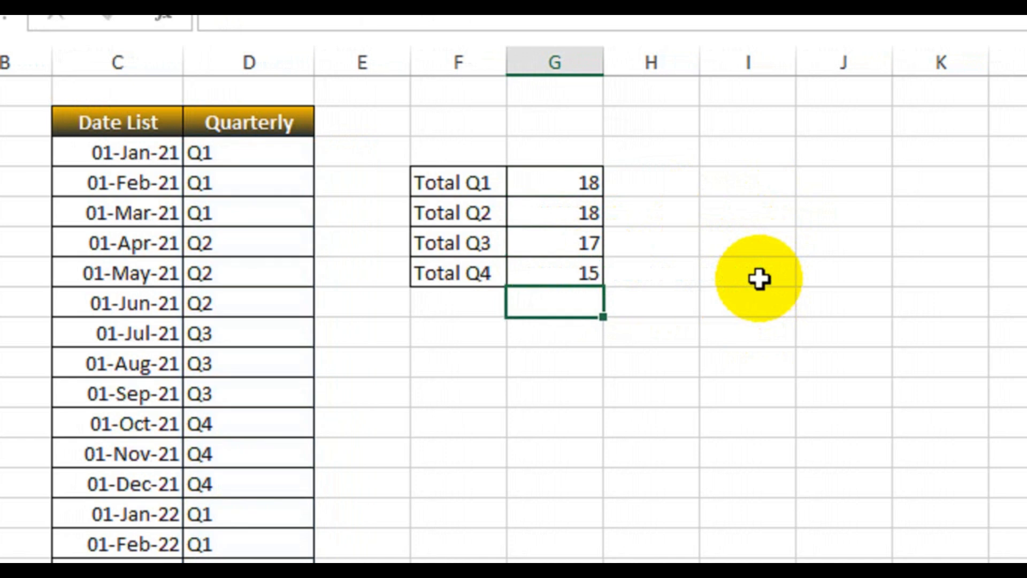